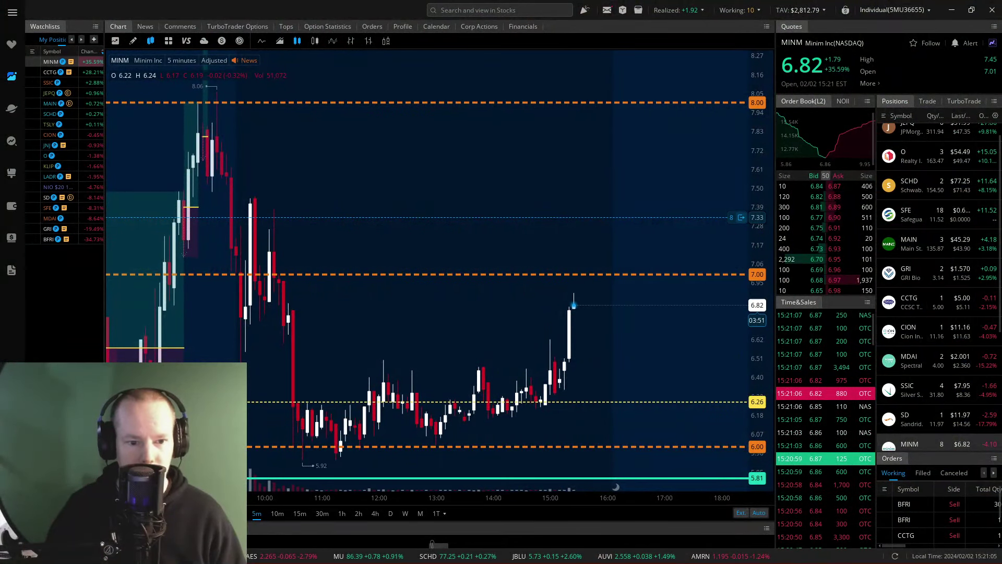
Step: Switch from the thinkorswim MINM chart to the Miro Portfolio Management board
{"action": "key", "text": "alt+Tab"}
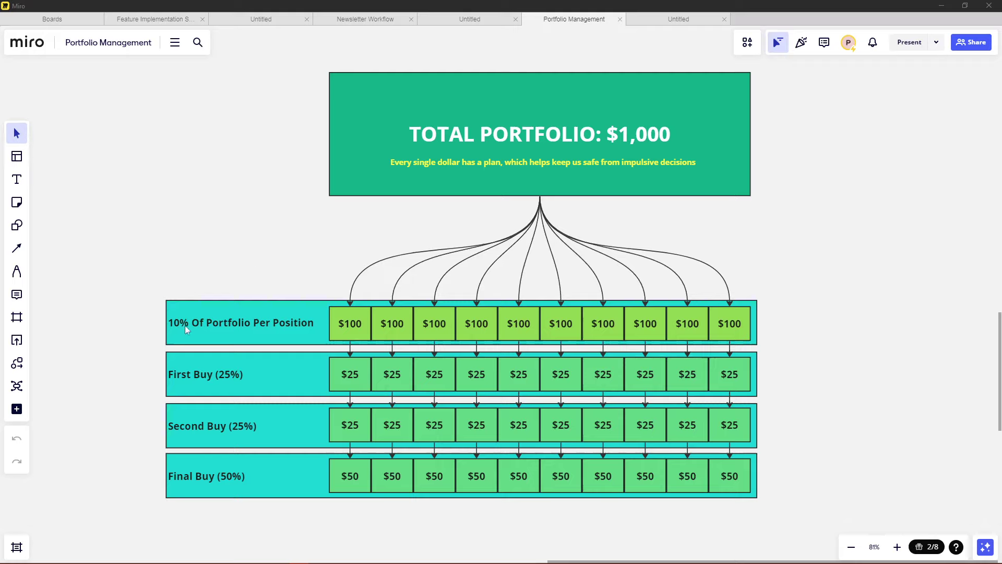
Step: Point out the $100 position boxes and the full $1,000 allocation grid by selecting them
{"action": "left_click", "coordinate": [346, 324]}
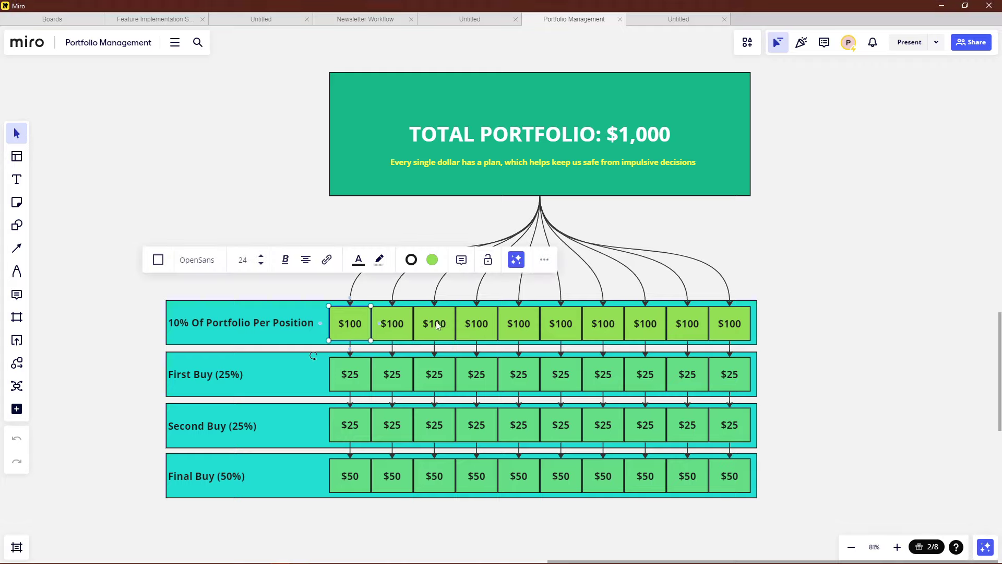
{"action": "left_click", "coordinate": [797, 290]}
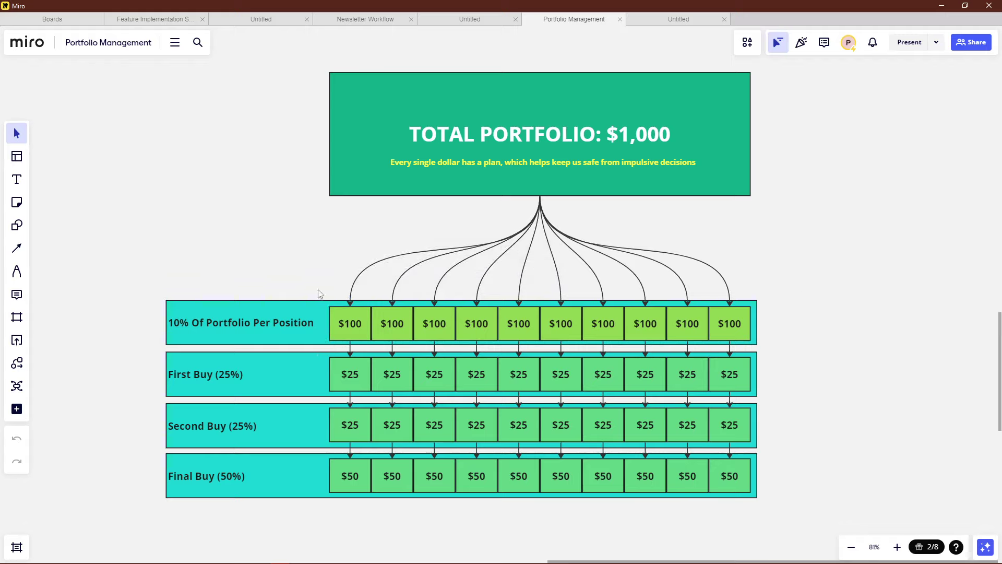
{"action": "left_click_drag", "start_coordinate": [333, 277], "coordinate": [621, 330]}
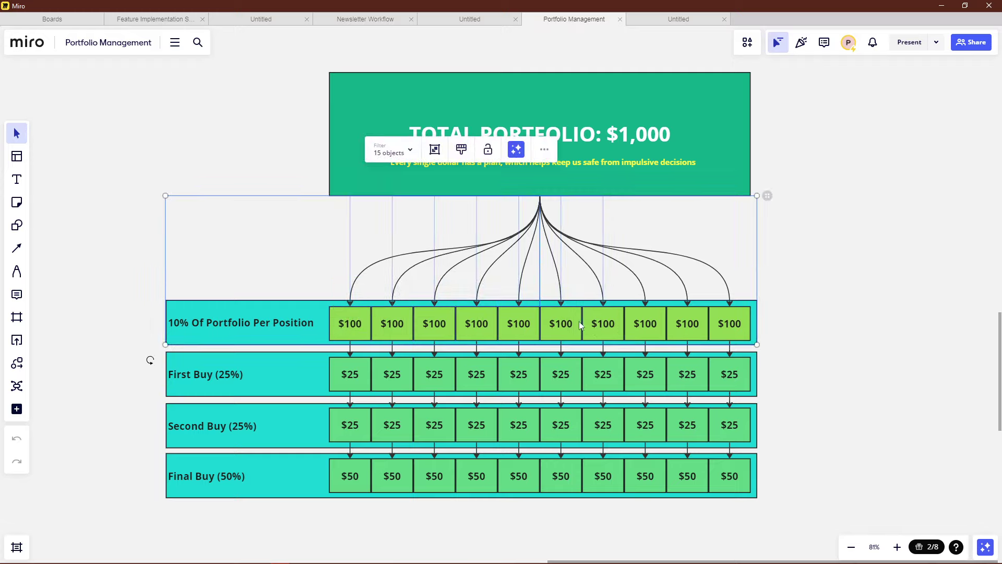
{"action": "left_click", "coordinate": [823, 335]}
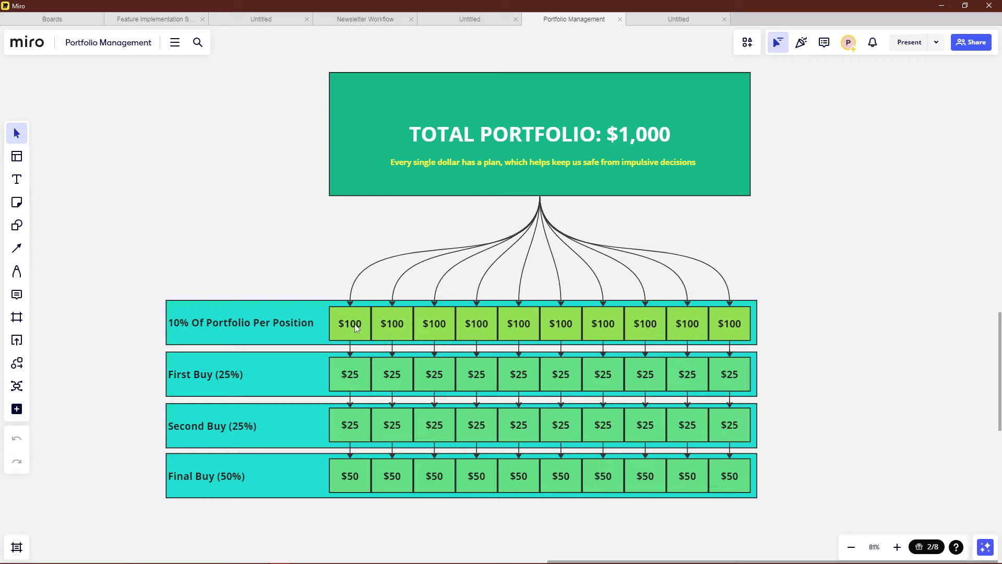
{"action": "left_click_drag", "start_coordinate": [327, 275], "coordinate": [619, 334]}
{"action": "left_click_drag", "start_coordinate": [831, 242], "coordinate": [649, 321]}
{"action": "left_click", "coordinate": [850, 305]}
{"action": "left_click_drag", "start_coordinate": [795, 285], "coordinate": [645, 500]}
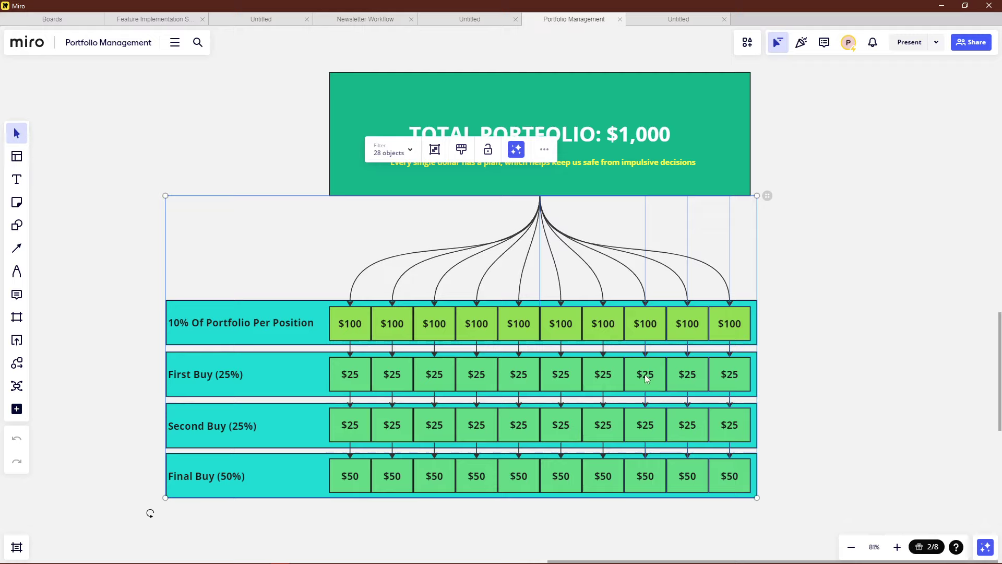
{"action": "left_click", "coordinate": [827, 355]}
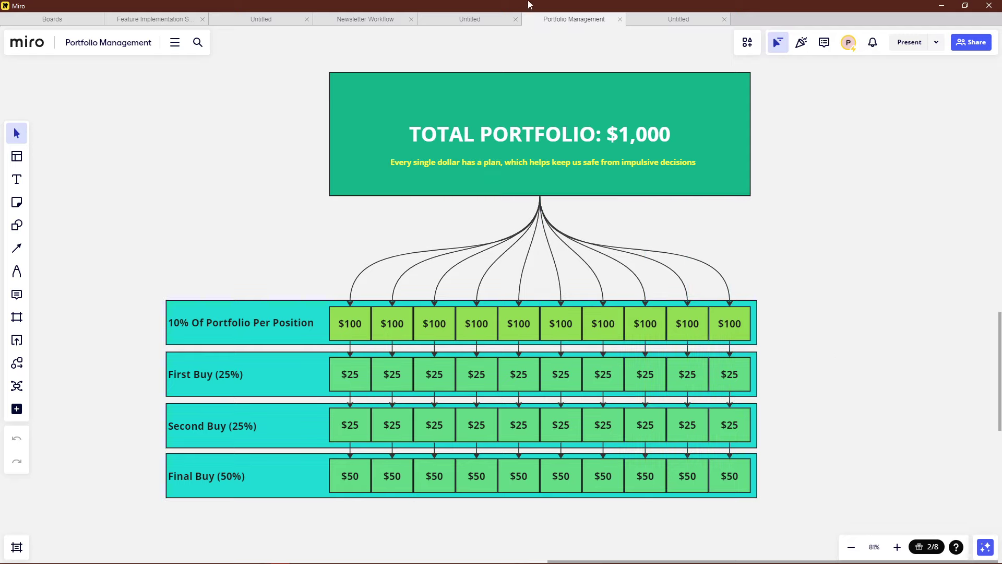
{"action": "left_click", "coordinate": [685, 20]}
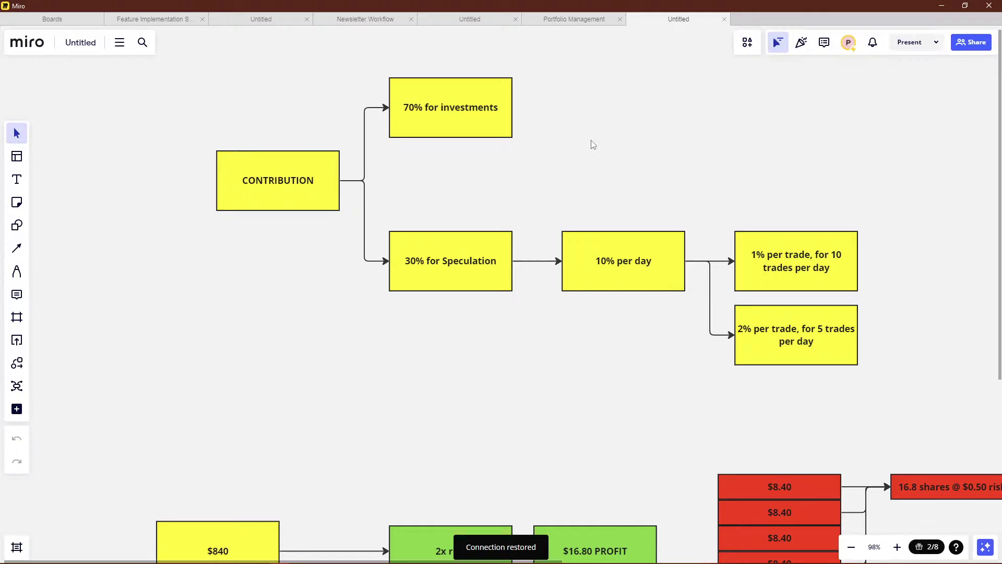
{"action": "left_click_drag", "start_coordinate": [593, 145], "coordinate": [534, 163]}
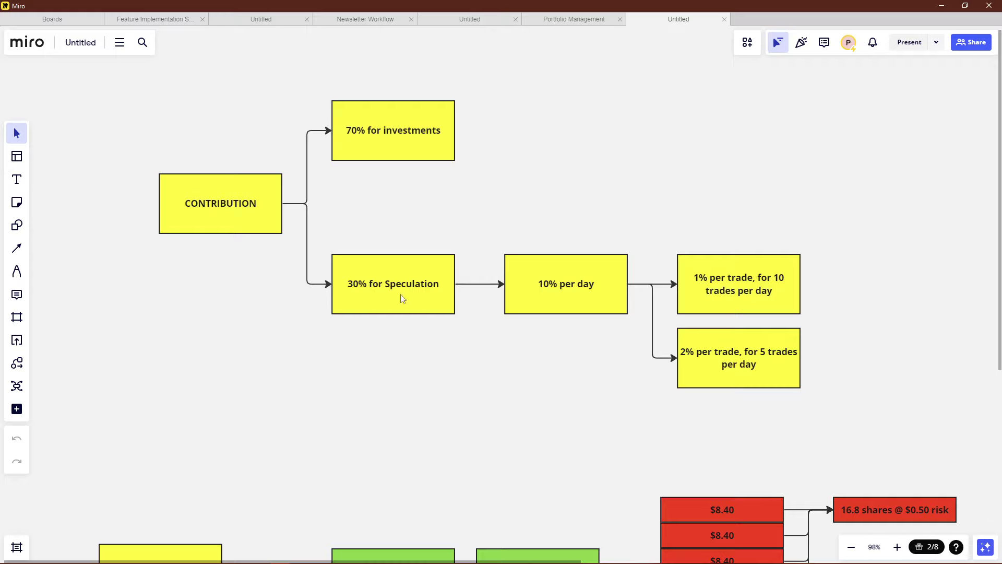
{"action": "left_click_drag", "start_coordinate": [453, 362], "coordinate": [384, 384]}
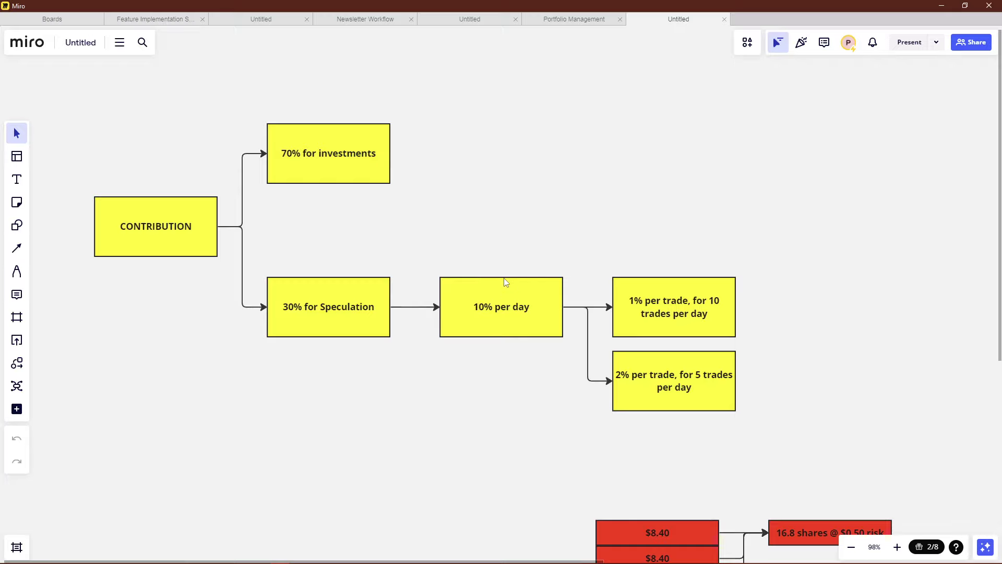
{"action": "left_click_drag", "start_coordinate": [653, 248], "coordinate": [814, 294]}
{"action": "left_click", "coordinate": [795, 300]}
{"action": "left_click", "coordinate": [724, 387]}
{"action": "left_click", "coordinate": [782, 412]}
{"action": "left_click_drag", "start_coordinate": [521, 412], "coordinate": [572, 498]}
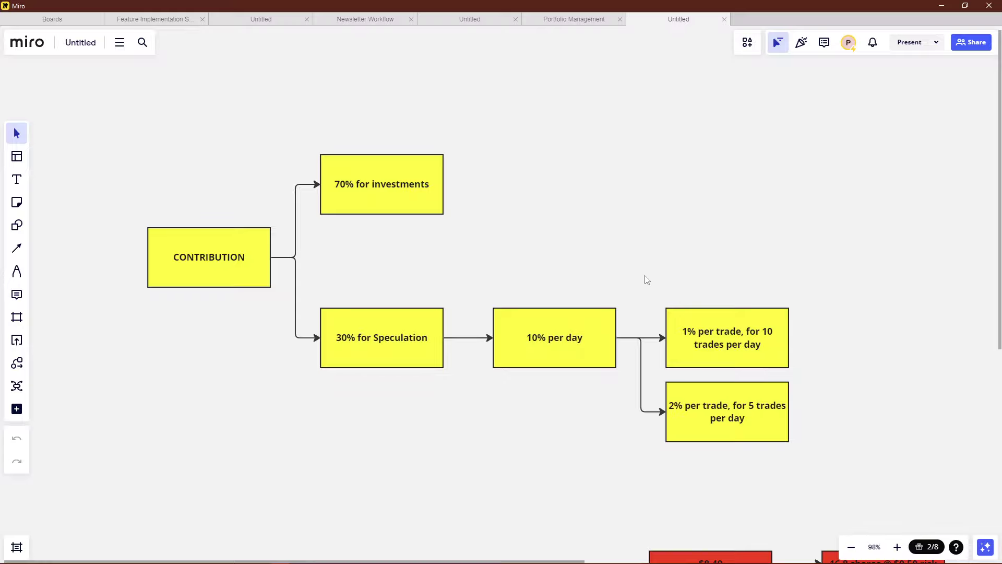
{"action": "key", "text": "h"}
Step: Pan up to the $840 risk breakdown, zoom out to 88%, and switch to thinkorswim
{"action": "left_click_drag", "start_coordinate": [579, 483], "coordinate": [579, 199]}
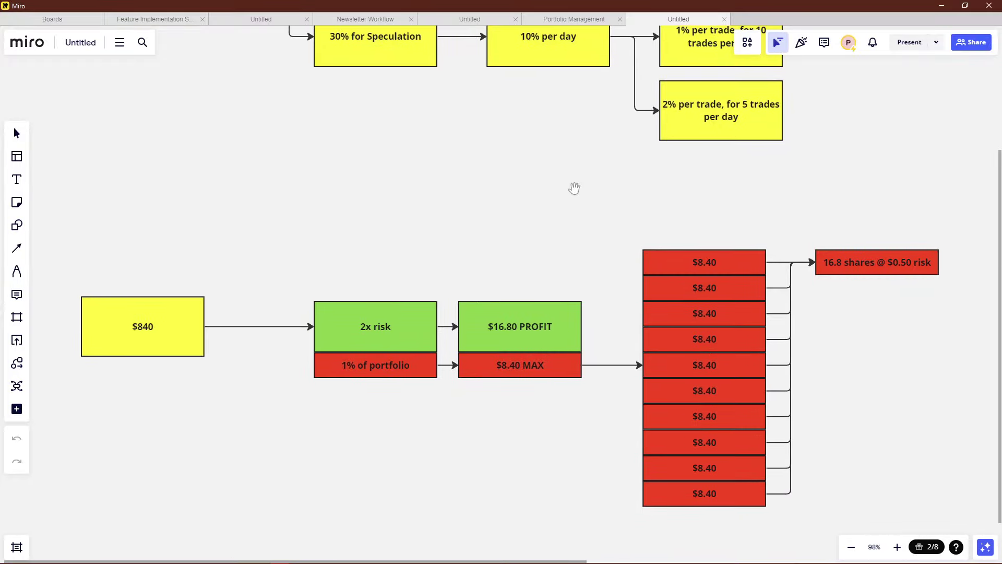
{"action": "key", "text": "v"}
{"action": "scroll", "coordinate": [443, 260], "scroll_direction": "down", "scroll_amount": 2}
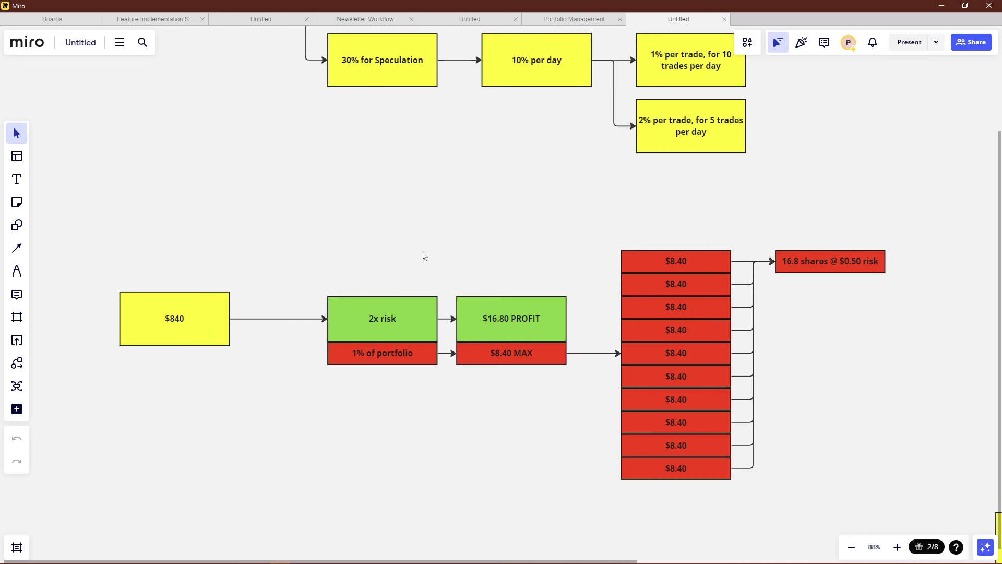
{"action": "key", "text": "alt+Tab"}
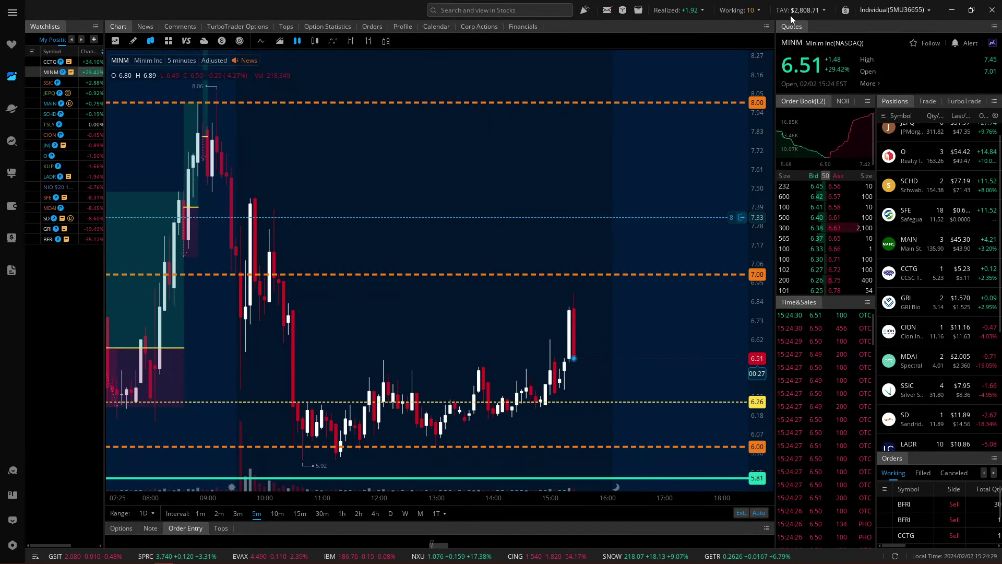
Step: Switch from thinkorswim back to Miro's Untitled board with the $840 risk breakdown
{"action": "key", "text": "alt+Tab"}
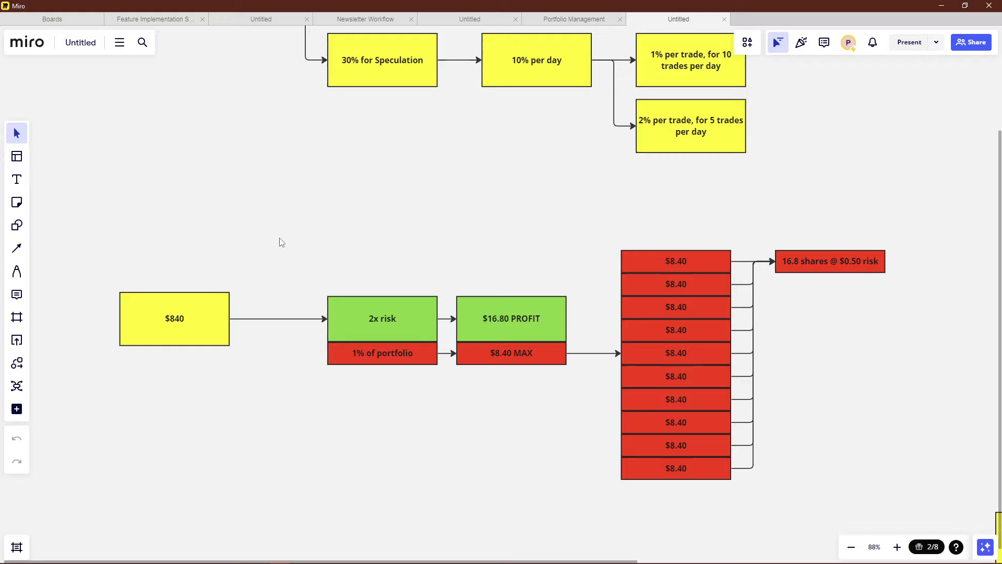
{"action": "left_click_drag", "start_coordinate": [156, 281], "coordinate": [205, 367]}
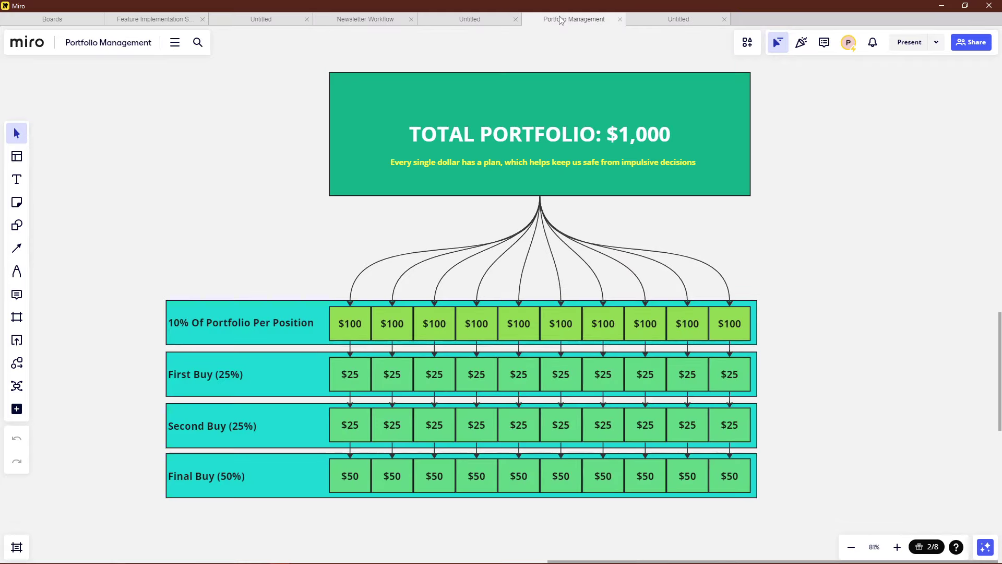
{"action": "left_click", "coordinate": [563, 19]}
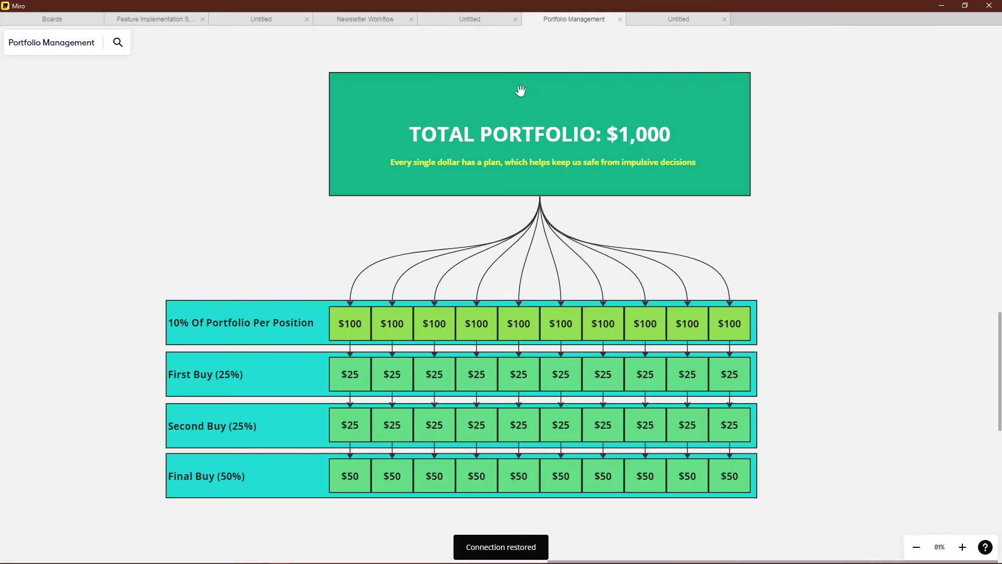
{"action": "left_click", "coordinate": [678, 20]}
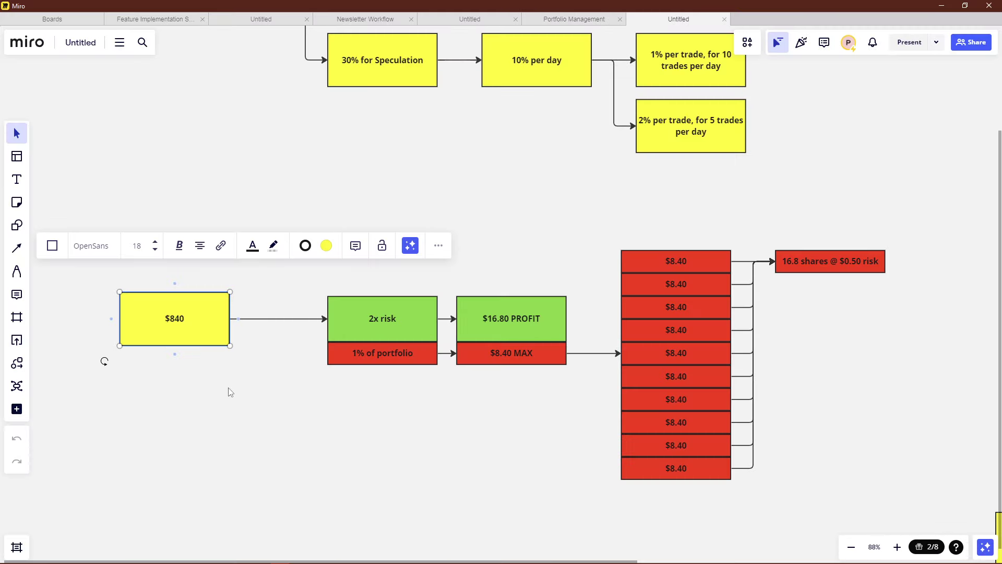
{"action": "left_click", "coordinate": [249, 407]}
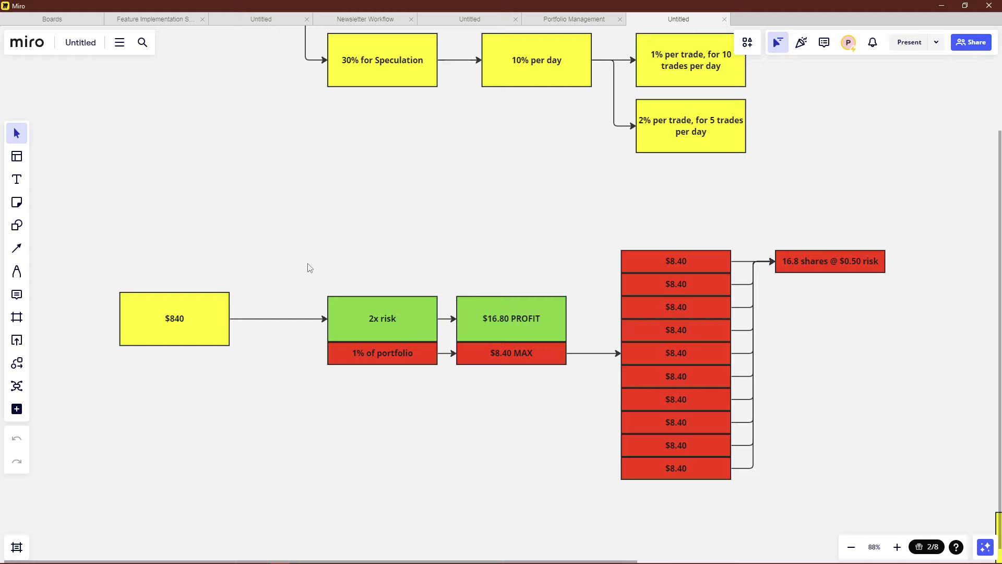
{"action": "left_click", "coordinate": [177, 305]}
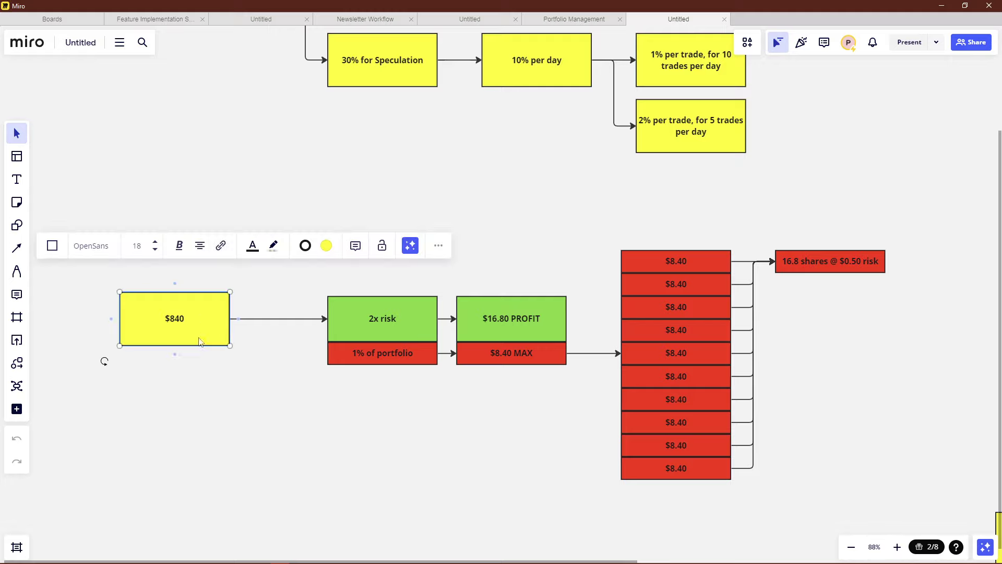
{"action": "left_click", "coordinate": [234, 398]}
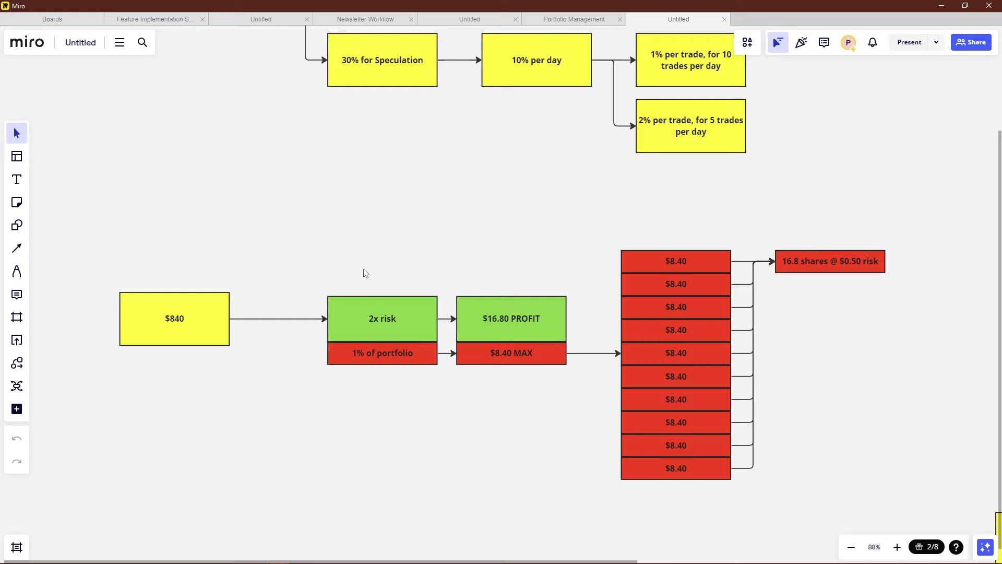
{"action": "left_click_drag", "start_coordinate": [364, 268], "coordinate": [389, 348]}
{"action": "left_click", "coordinate": [392, 405]}
{"action": "left_click", "coordinate": [184, 325]}
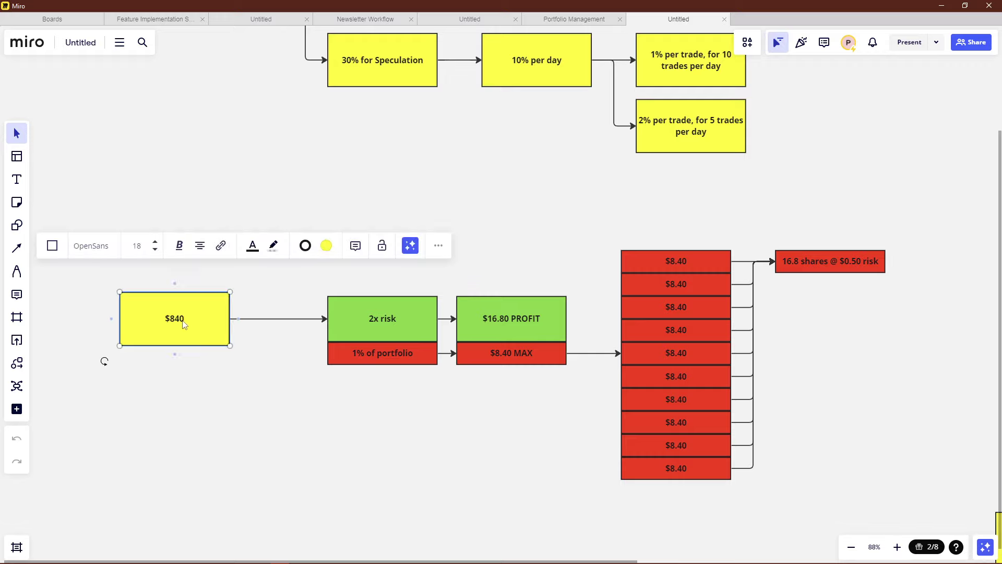
{"action": "left_click", "coordinate": [308, 431]}
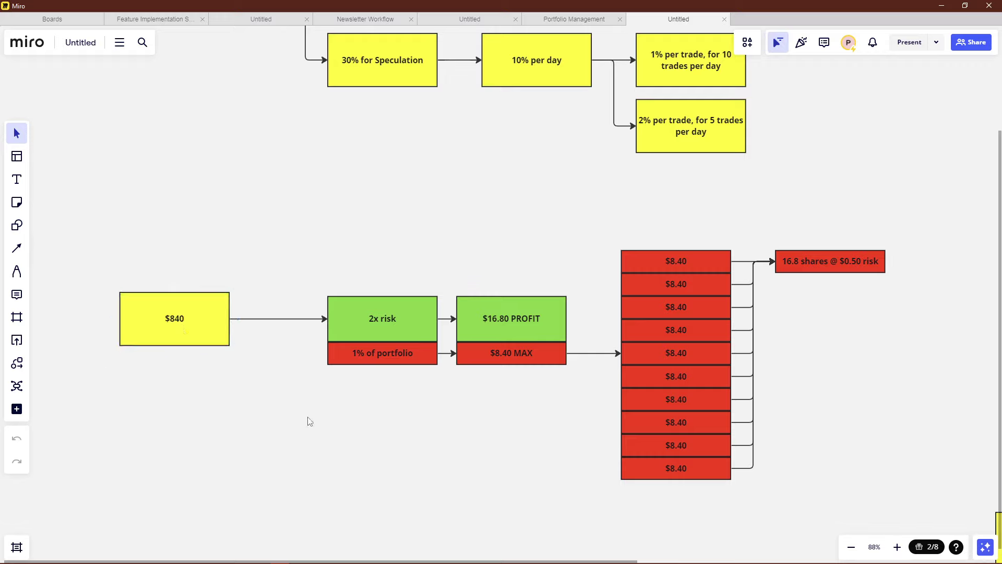
{"action": "left_click", "coordinate": [502, 359]}
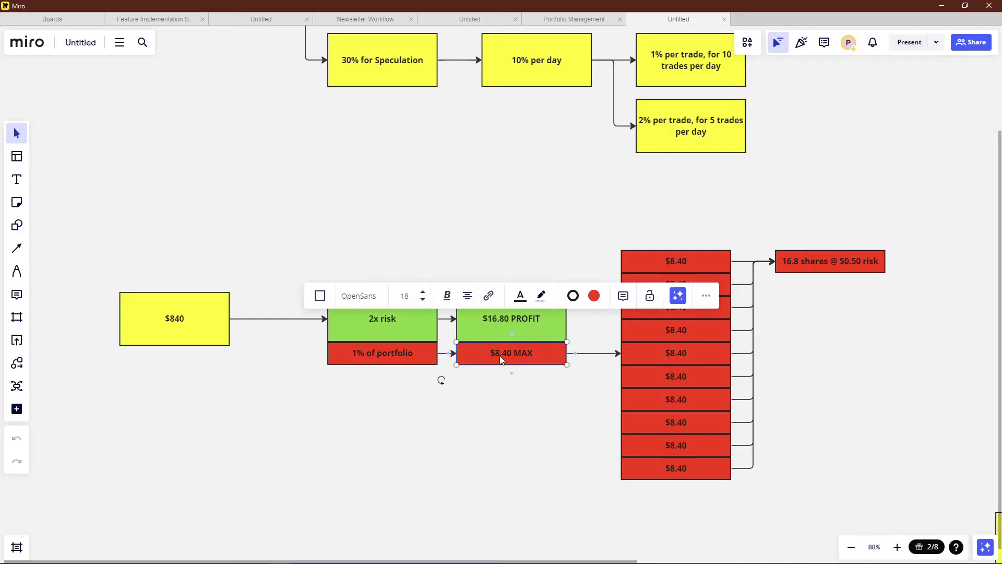
{"action": "left_click", "coordinate": [496, 401]}
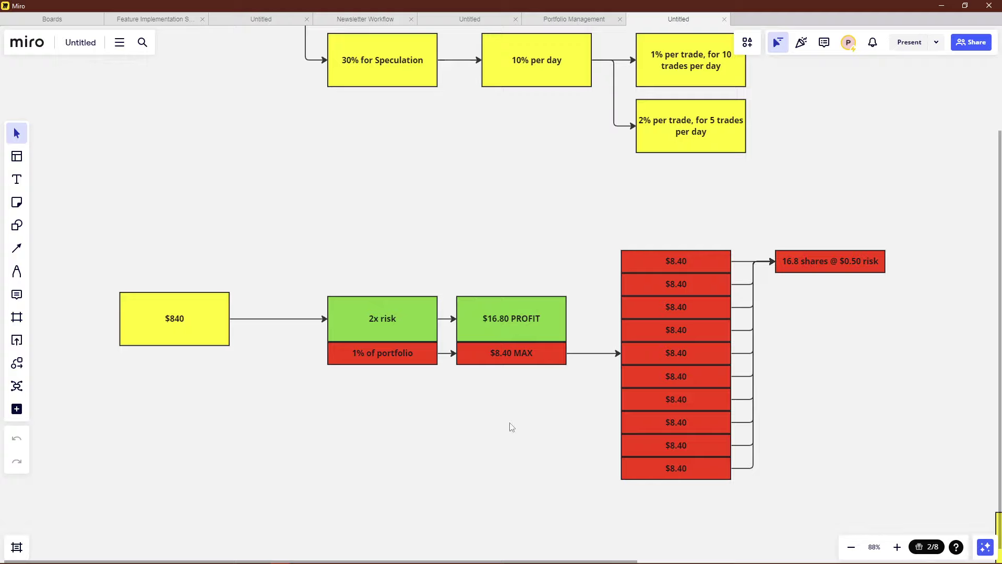
{"action": "left_click_drag", "start_coordinate": [500, 420], "coordinate": [422, 427]}
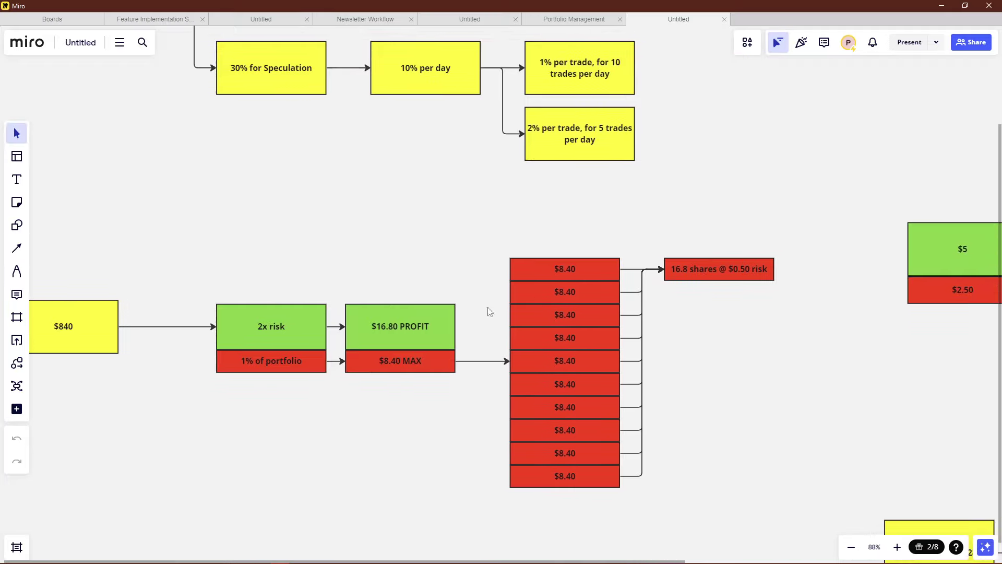
{"action": "left_click_drag", "start_coordinate": [728, 364], "coordinate": [765, 320]}
{"action": "left_click_drag", "start_coordinate": [391, 393], "coordinate": [349, 409]}
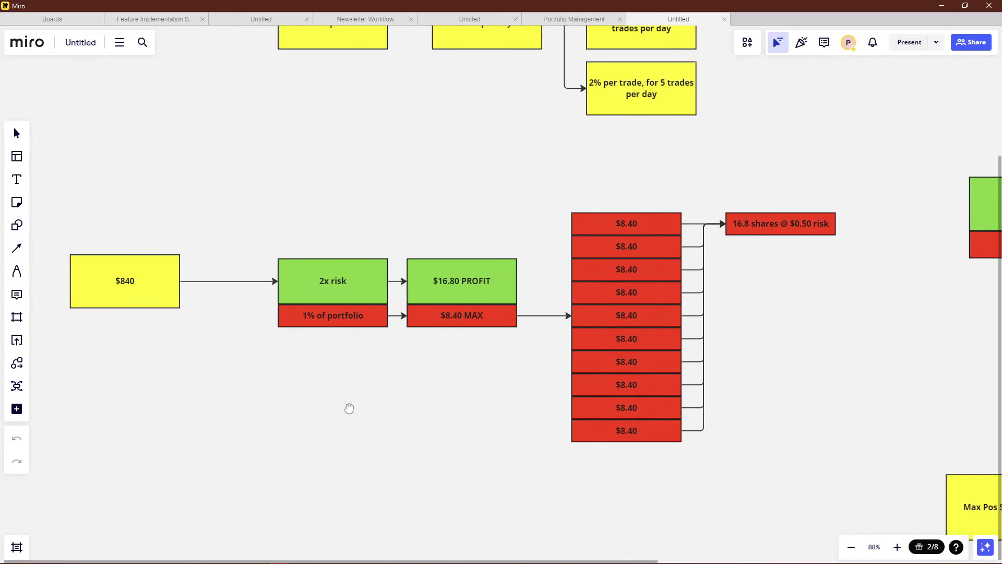
{"action": "key", "text": "v"}
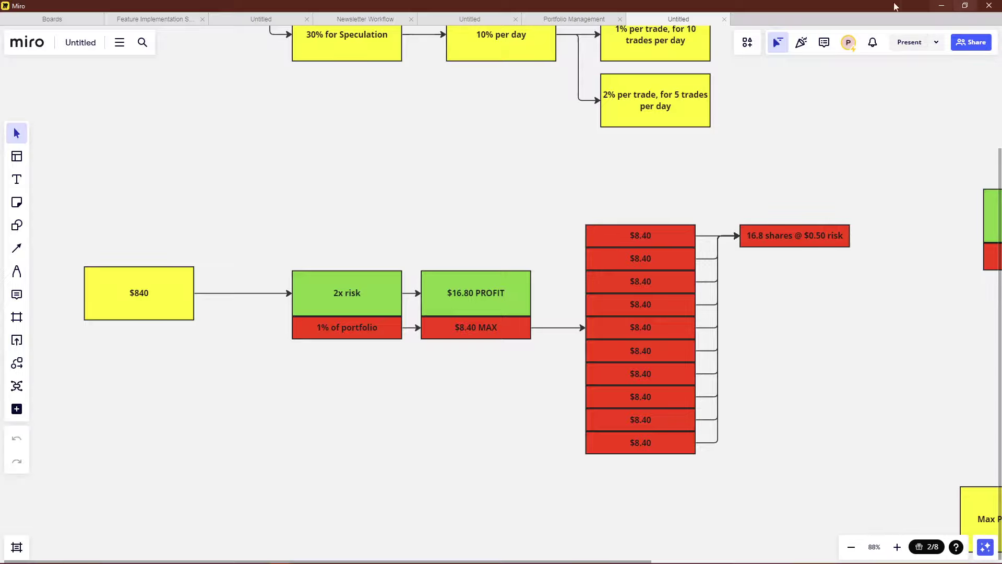
{"action": "key", "text": "alt+Tab"}
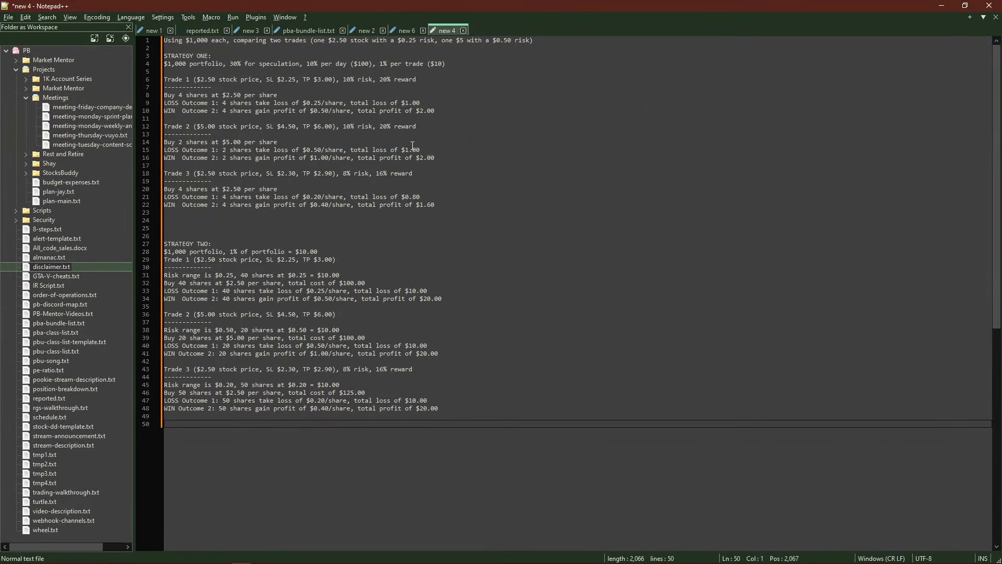
{"action": "scroll", "coordinate": [339, 127], "scroll_direction": "up", "scroll_amount": 3}
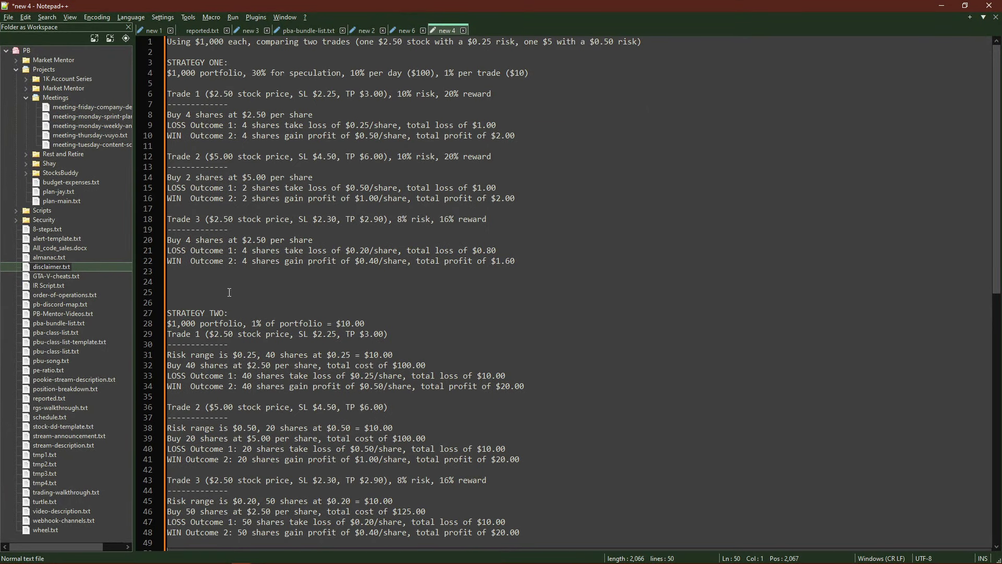
{"action": "left_click", "coordinate": [237, 63]}
{"action": "key", "text": "shift+Home"}
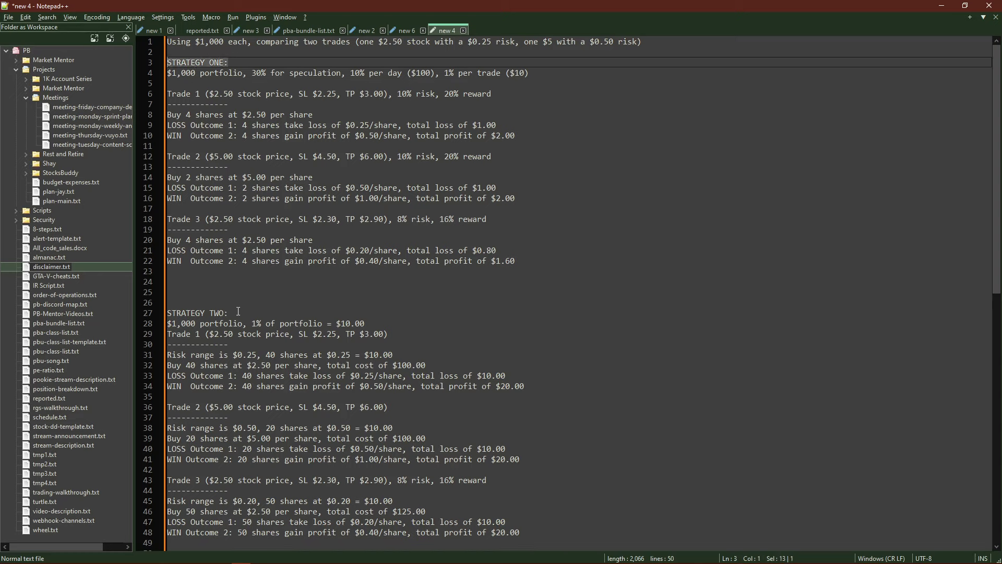
{"action": "left_click", "coordinate": [238, 312]}
{"action": "key", "text": "shift+Home"}
{"action": "left_click_drag", "start_coordinate": [171, 41], "coordinate": [664, 43]}
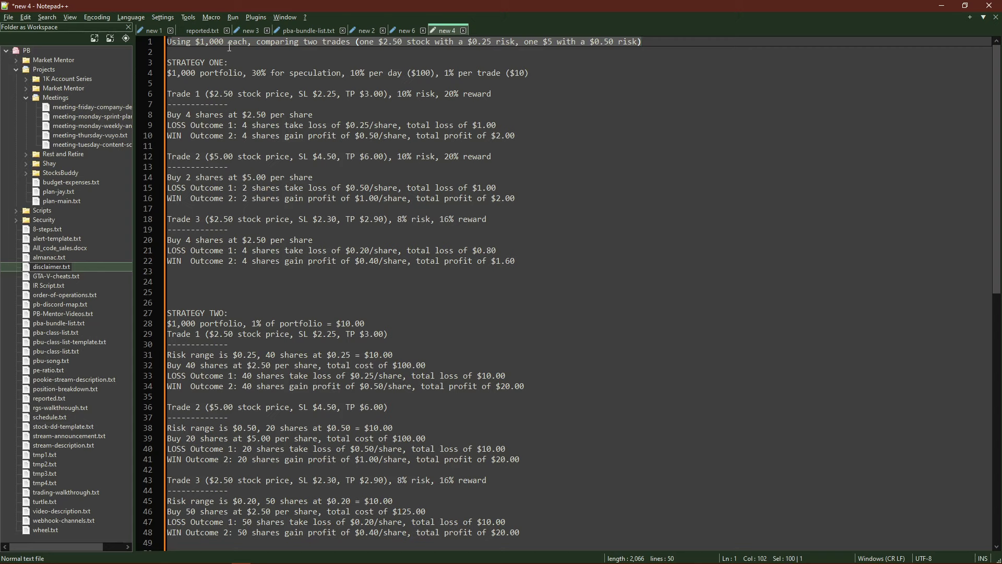
{"action": "left_click", "coordinate": [199, 43]}
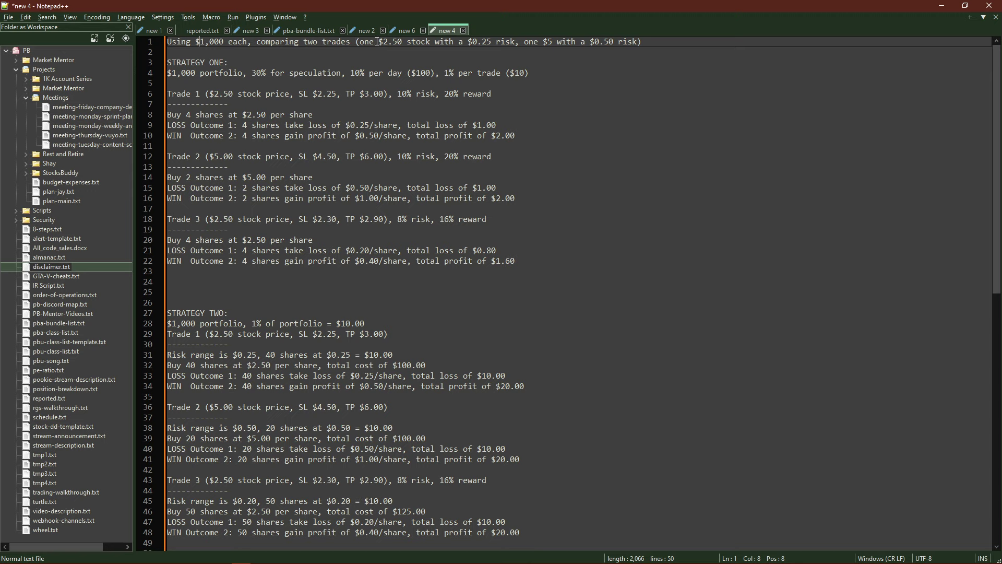
{"action": "left_click_drag", "start_coordinate": [378, 42], "coordinate": [402, 41]}
{"action": "left_click", "coordinate": [483, 43]}
{"action": "left_click_drag", "start_coordinate": [543, 42], "coordinate": [552, 41]}
{"action": "left_click", "coordinate": [235, 62]}
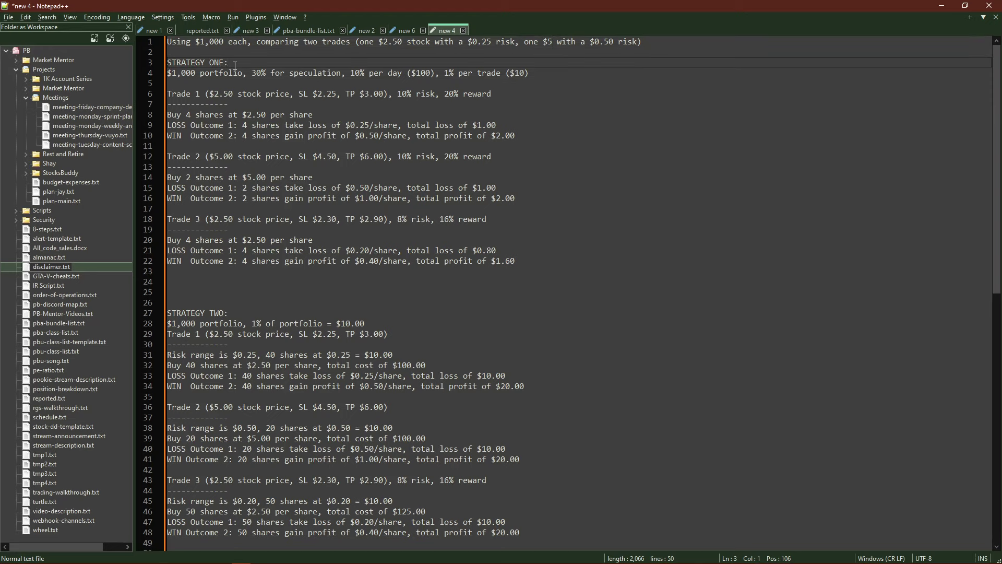
{"action": "key", "text": "alt+Tab"}
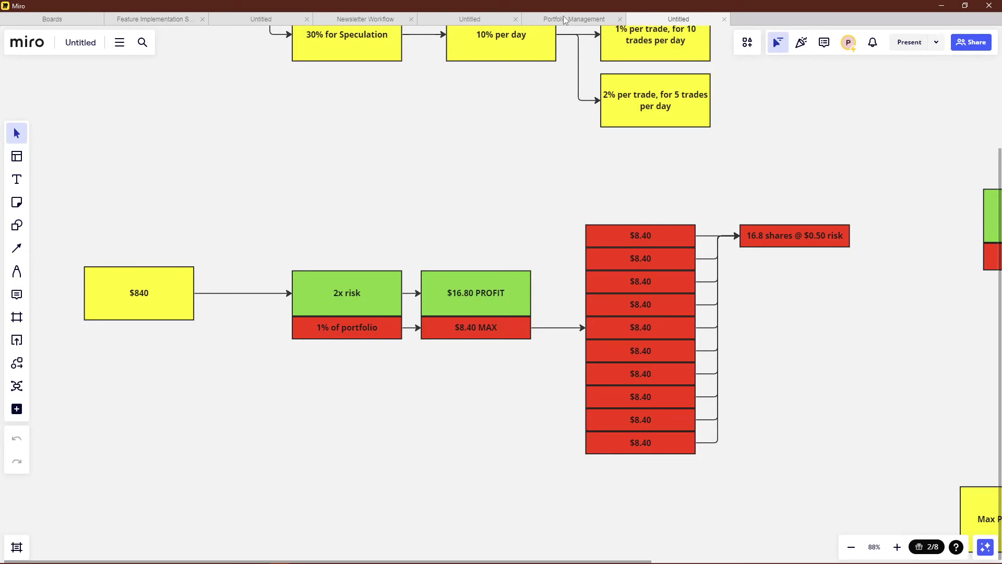
{"action": "left_click", "coordinate": [564, 21]}
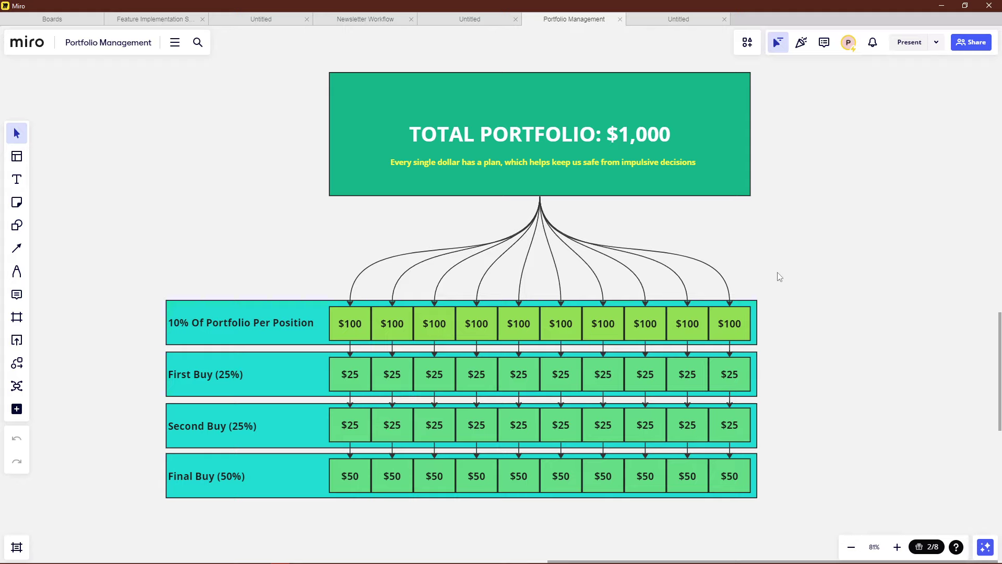
{"action": "left_click_drag", "start_coordinate": [779, 277], "coordinate": [152, 510]}
{"action": "key", "text": "Escape"}
{"action": "left_click", "coordinate": [677, 19]}
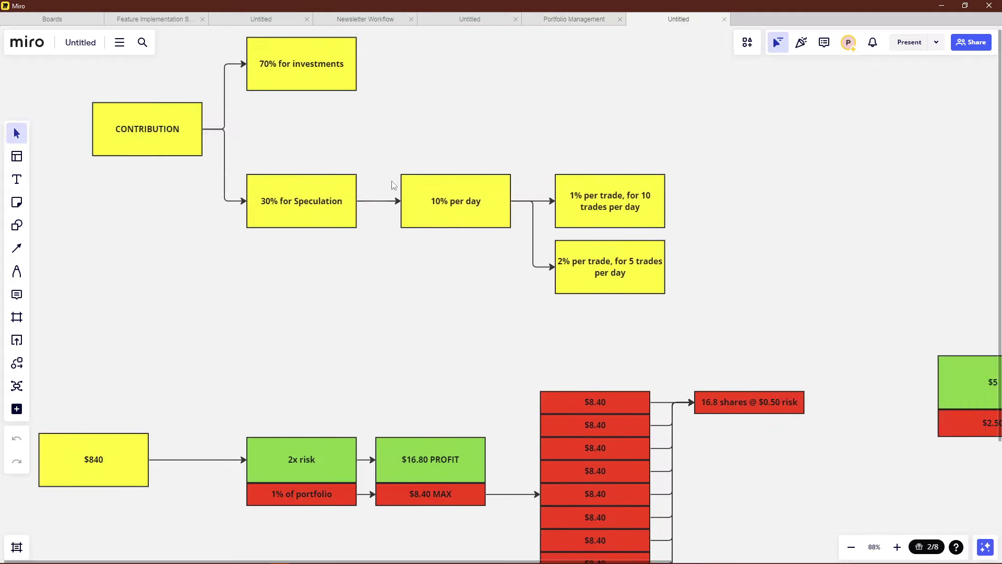
{"action": "left_click", "coordinate": [441, 183]}
{"action": "left_click", "coordinate": [640, 209]}
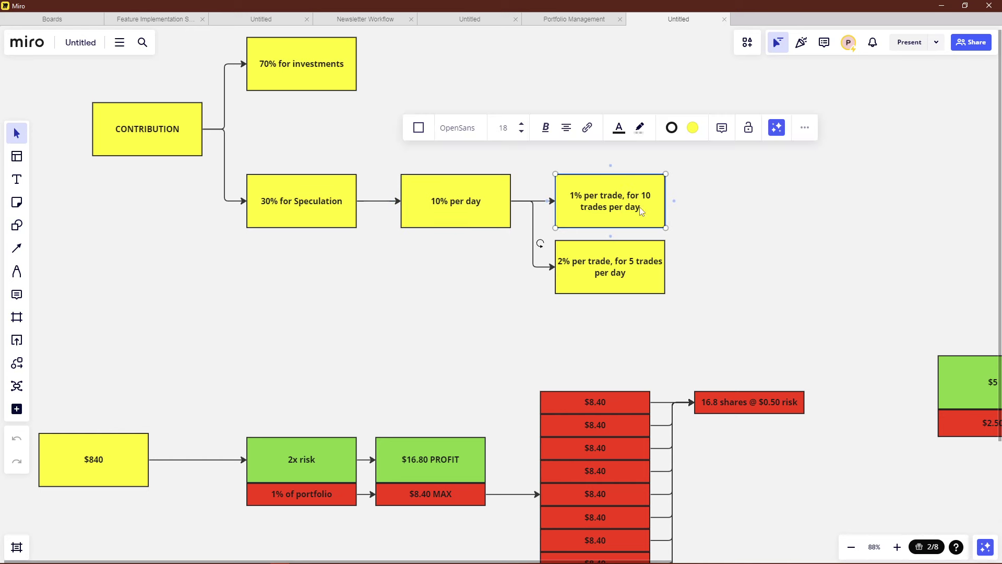
{"action": "left_click", "coordinate": [800, 241]}
{"action": "key", "text": "alt+Tab"}
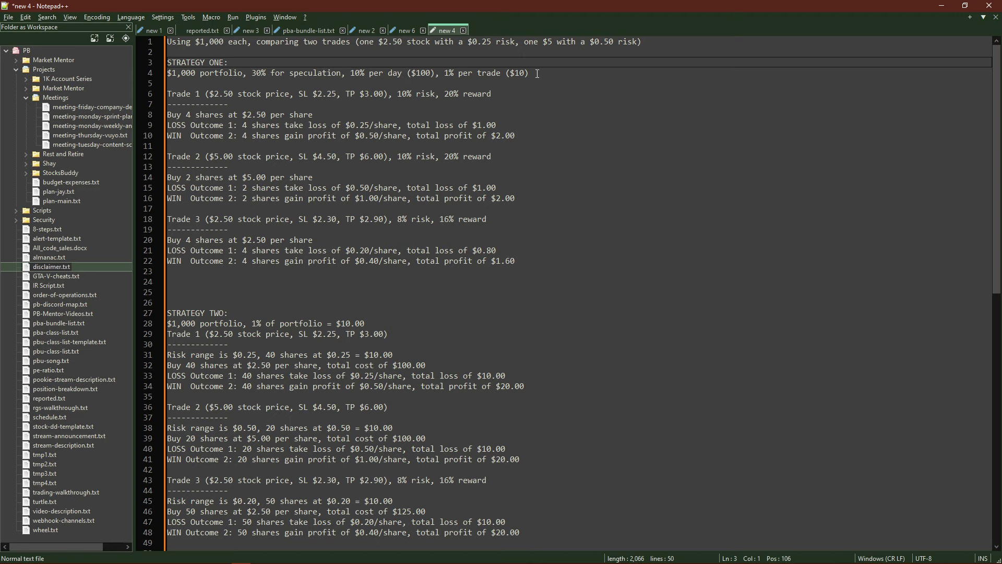
{"action": "left_click_drag", "start_coordinate": [538, 73], "coordinate": [176, 76]}
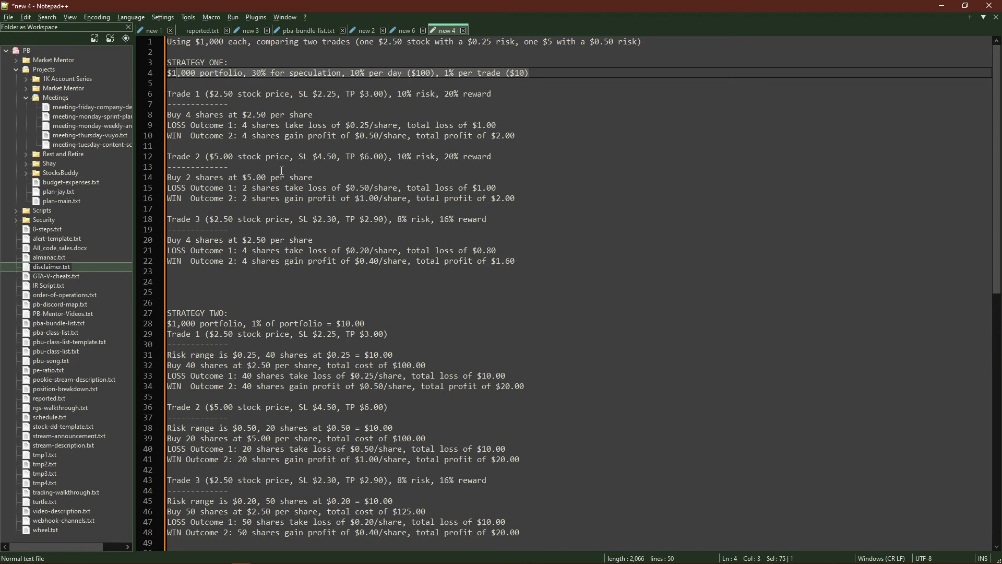
{"action": "left_click", "coordinate": [325, 112]}
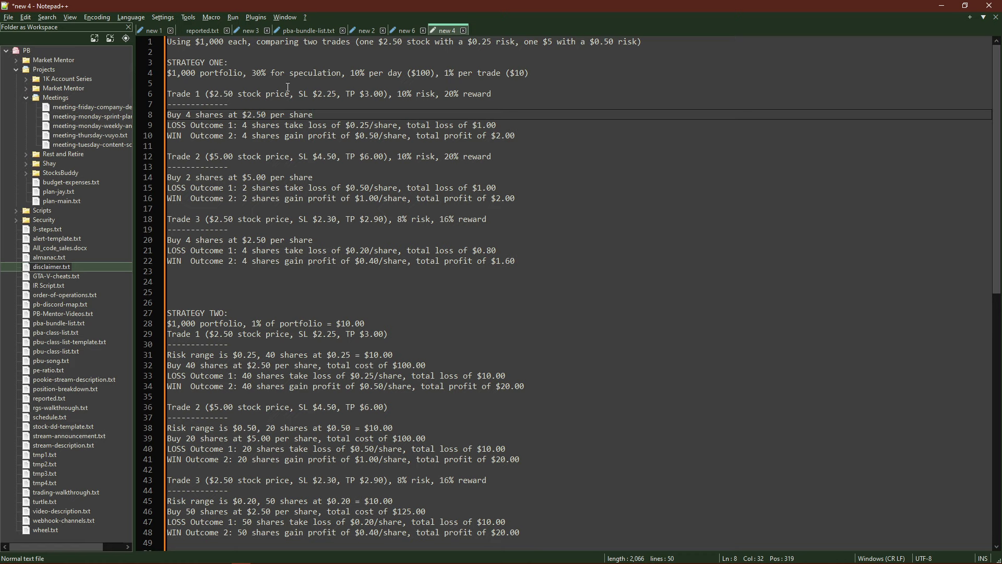
{"action": "left_click_drag", "start_coordinate": [299, 94], "coordinate": [335, 94]}
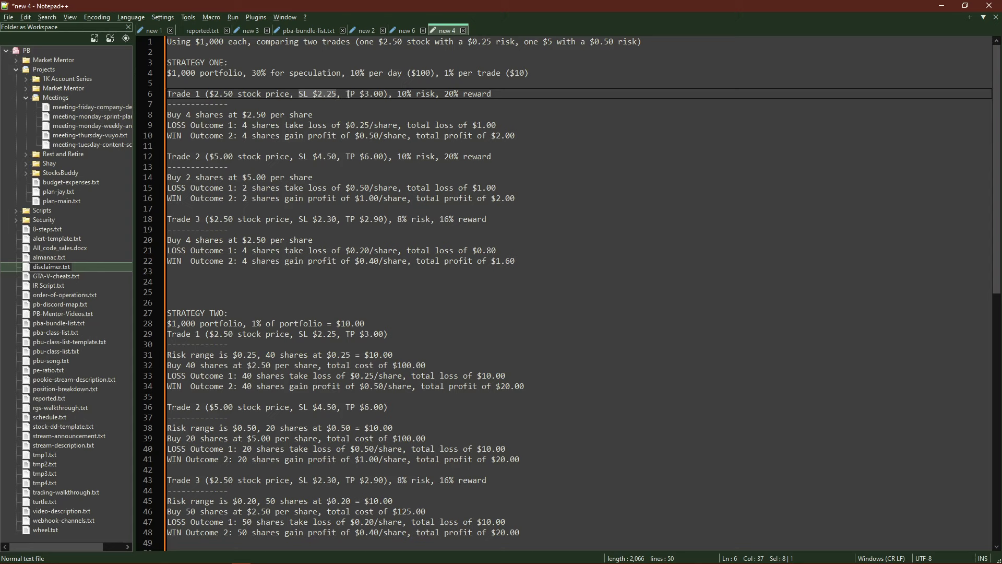
{"action": "left_click_drag", "start_coordinate": [345, 94], "coordinate": [384, 94]}
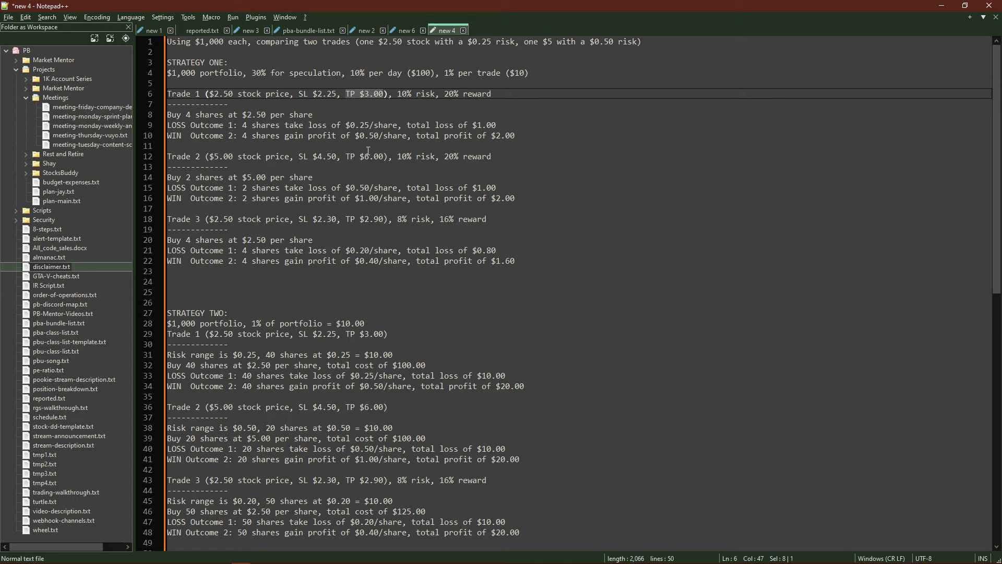
{"action": "left_click_drag", "start_coordinate": [313, 115], "coordinate": [167, 115]}
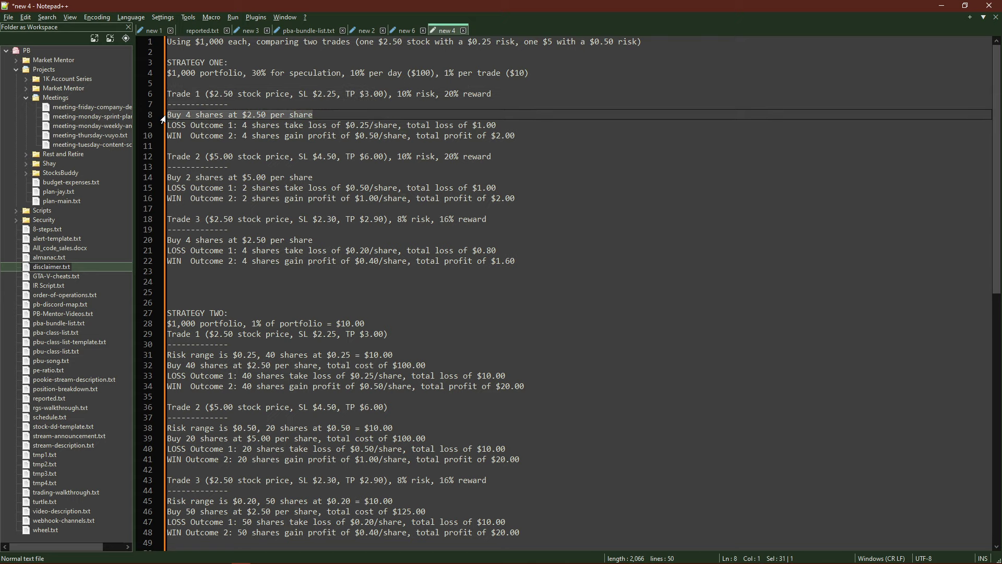
{"action": "left_click", "coordinate": [205, 115]}
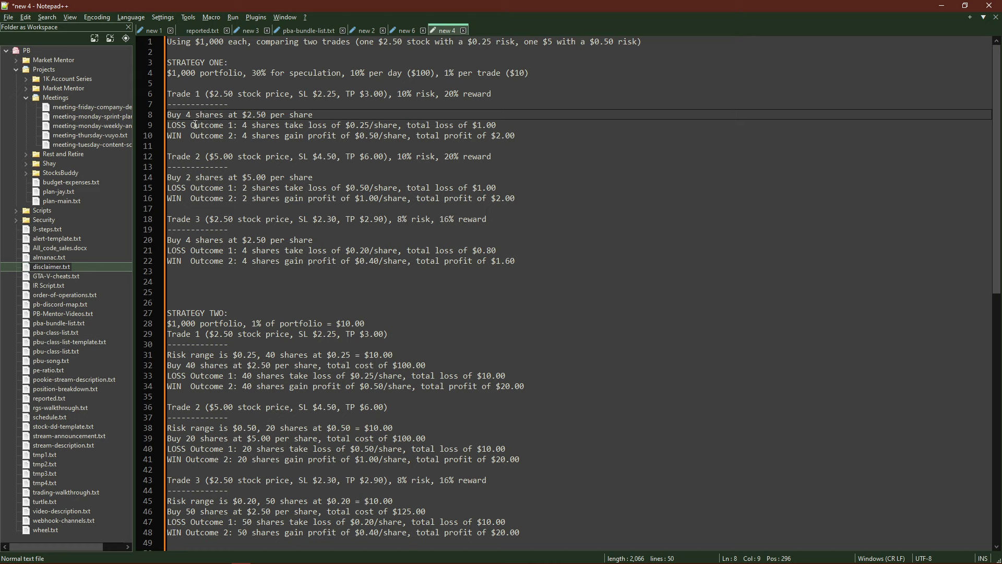
{"action": "left_click_drag", "start_coordinate": [172, 125], "coordinate": [499, 128]}
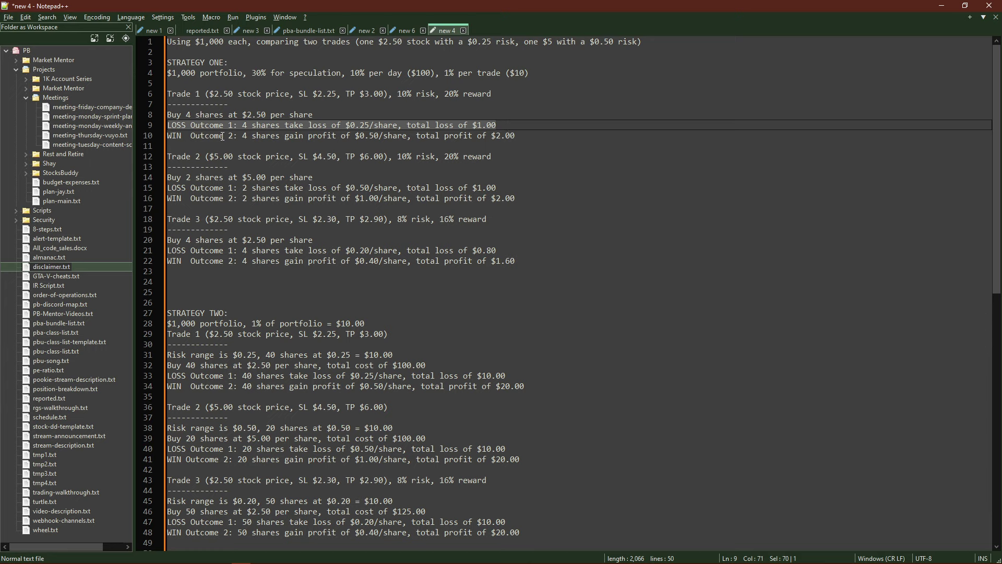
{"action": "left_click_drag", "start_coordinate": [243, 137], "coordinate": [408, 137]}
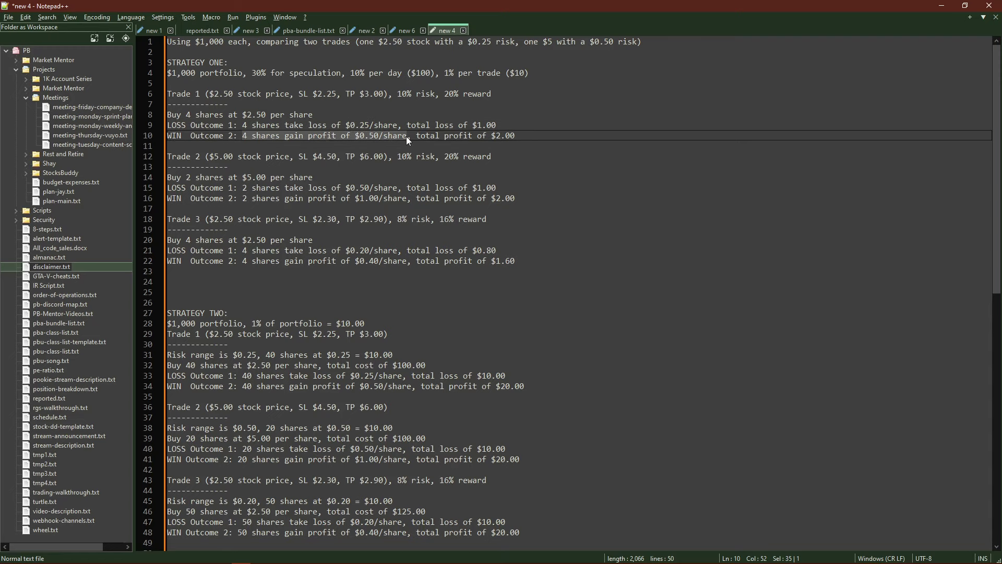
{"action": "left_click_drag", "start_coordinate": [521, 137], "coordinate": [493, 139]}
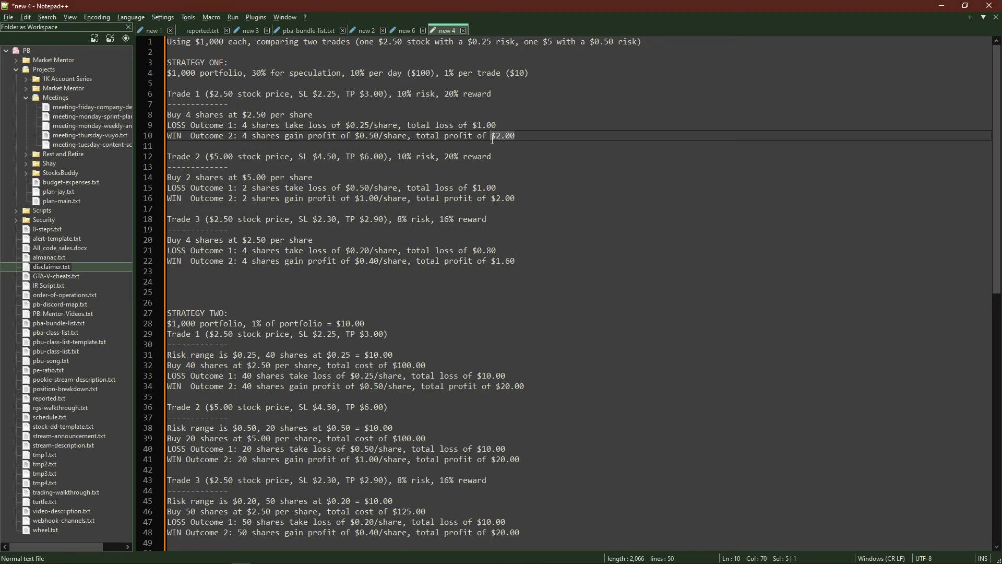
{"action": "left_click", "coordinate": [509, 126]}
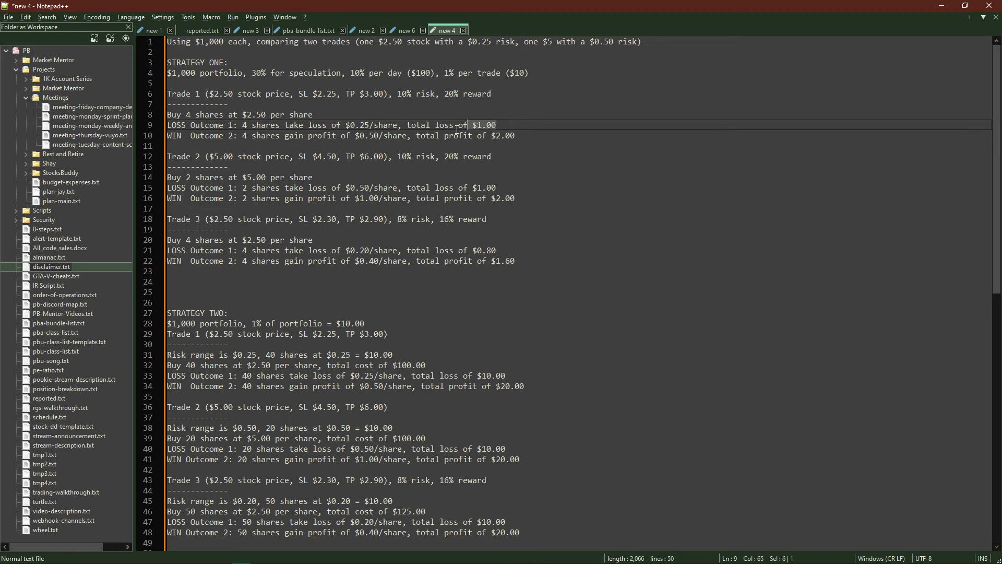
{"action": "left_click_drag", "start_coordinate": [519, 137], "coordinate": [482, 136]}
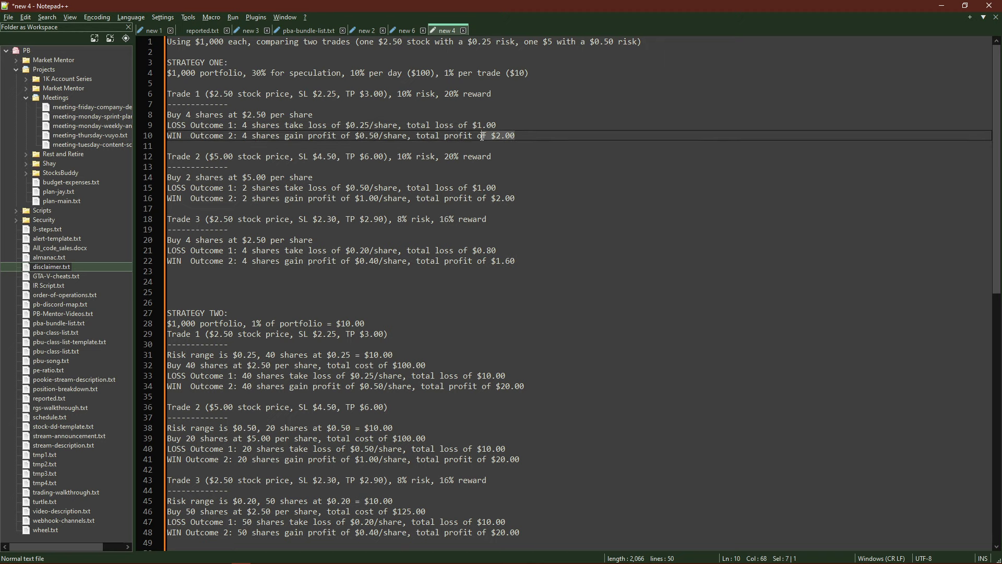
{"action": "left_click", "coordinate": [447, 147]}
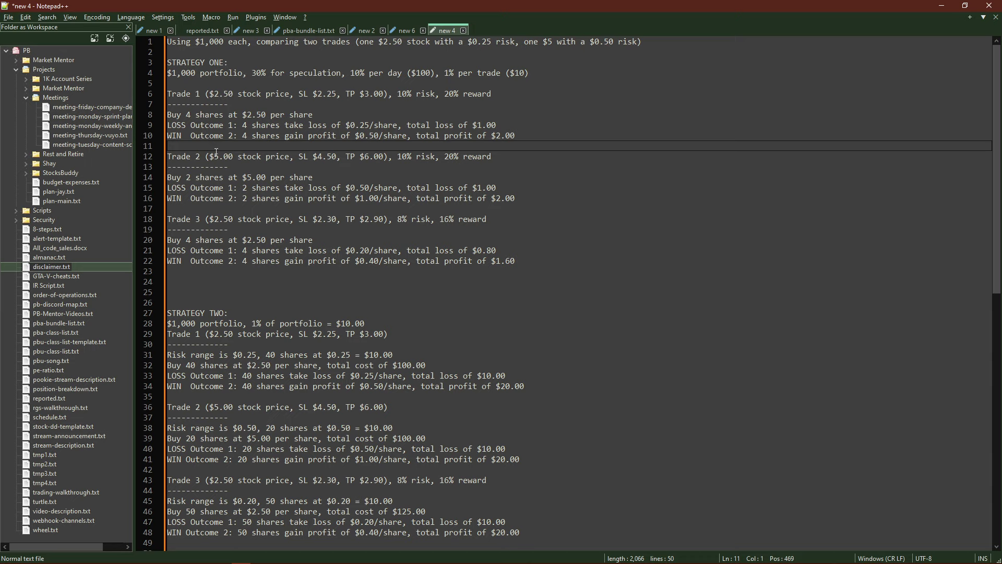
{"action": "left_click_drag", "start_coordinate": [209, 157], "coordinate": [234, 157]}
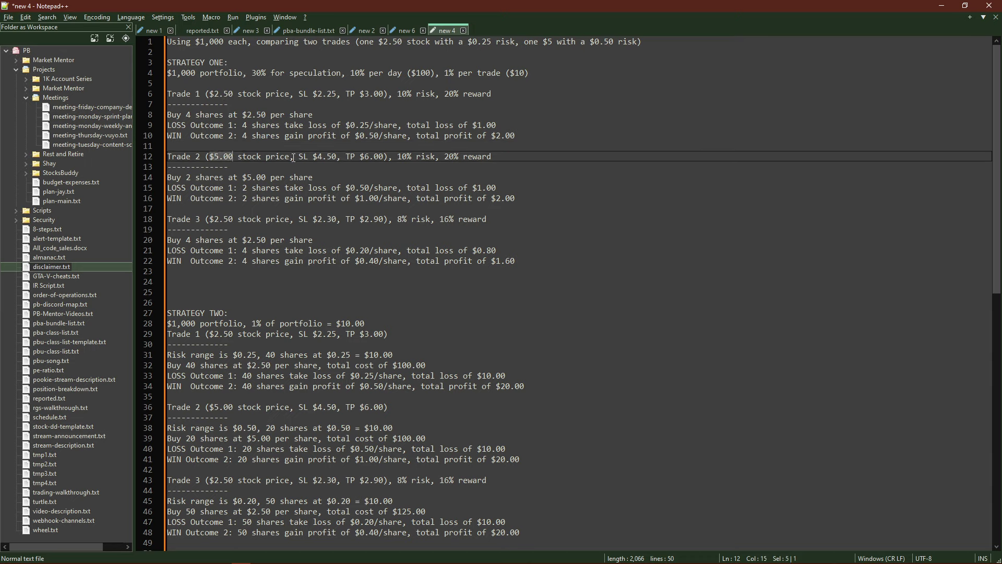
{"action": "left_click_drag", "start_coordinate": [299, 158], "coordinate": [386, 157]}
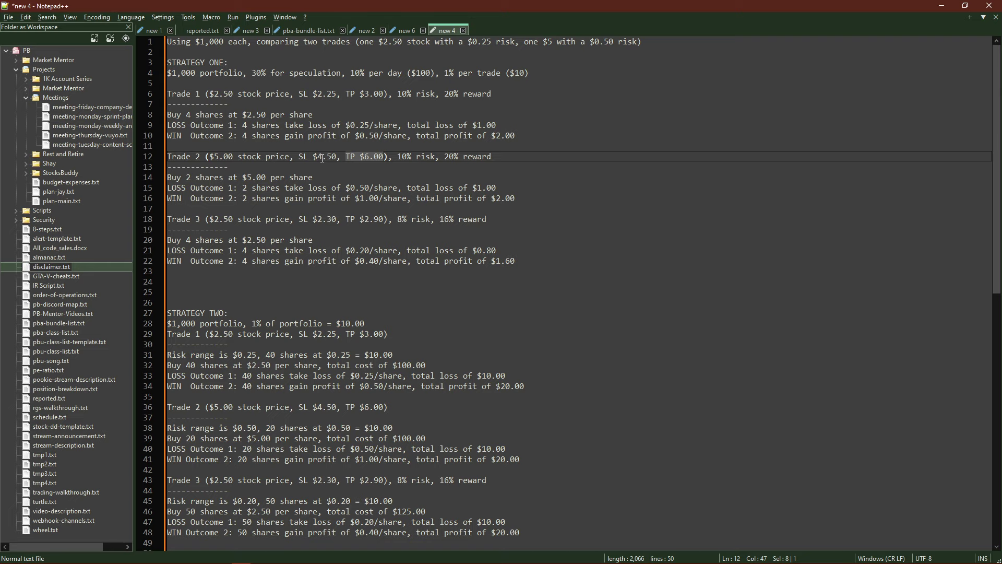
{"action": "scroll", "coordinate": [291, 142], "scroll_direction": "down", "scroll_amount": 1}
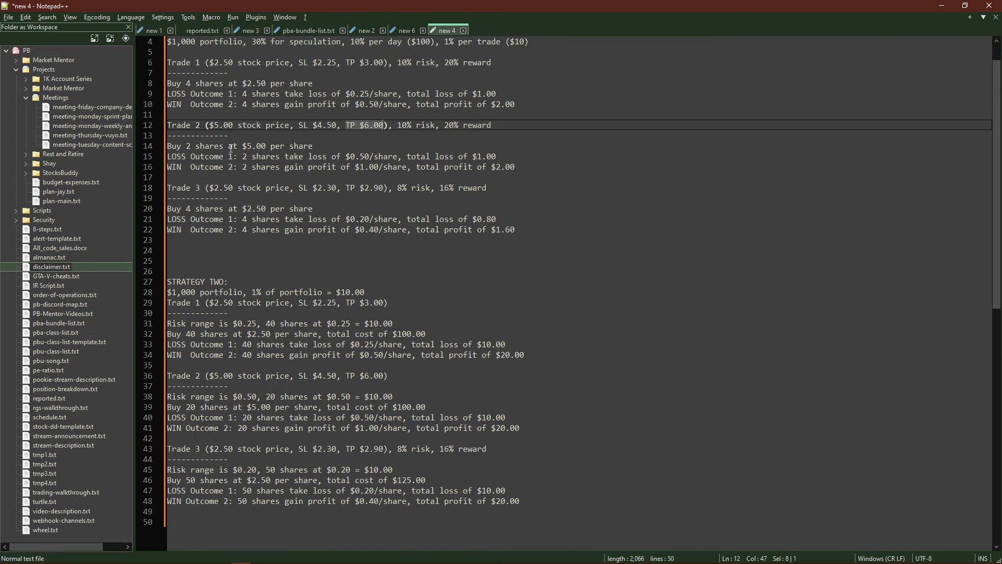
{"action": "left_click_drag", "start_coordinate": [317, 148], "coordinate": [158, 152]}
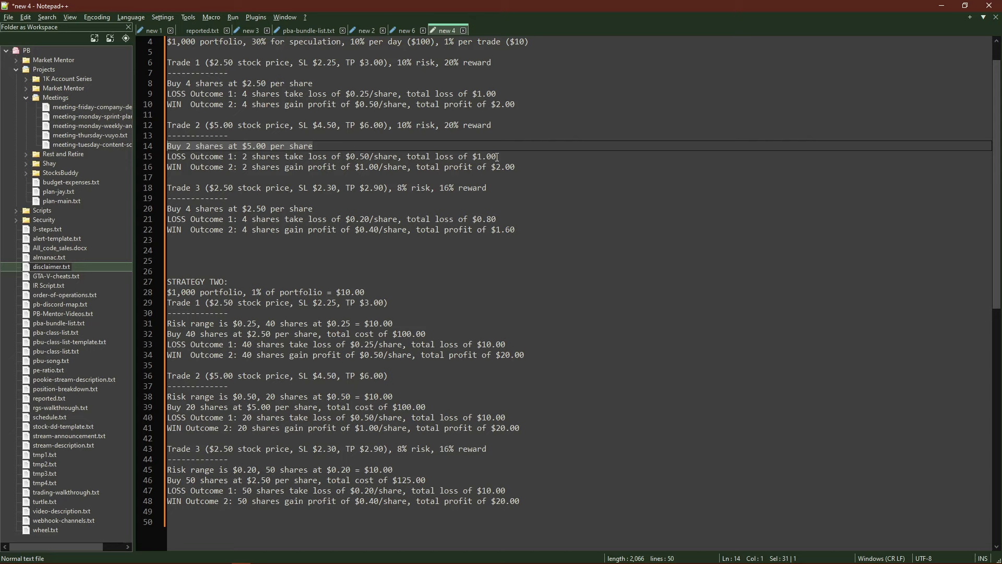
{"action": "left_click_drag", "start_coordinate": [497, 157], "coordinate": [158, 162]}
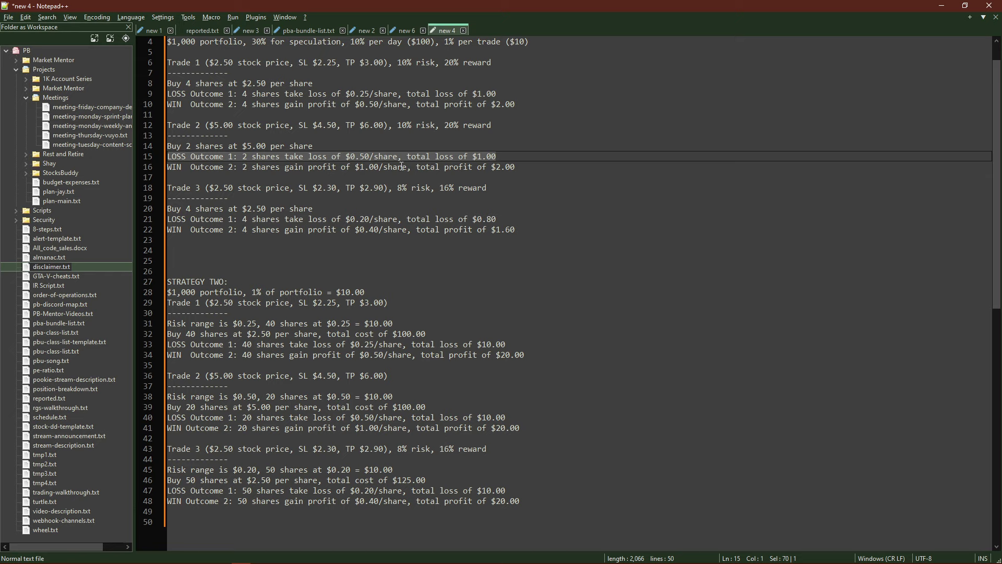
{"action": "left_click_drag", "start_coordinate": [520, 168], "coordinate": [151, 84]}
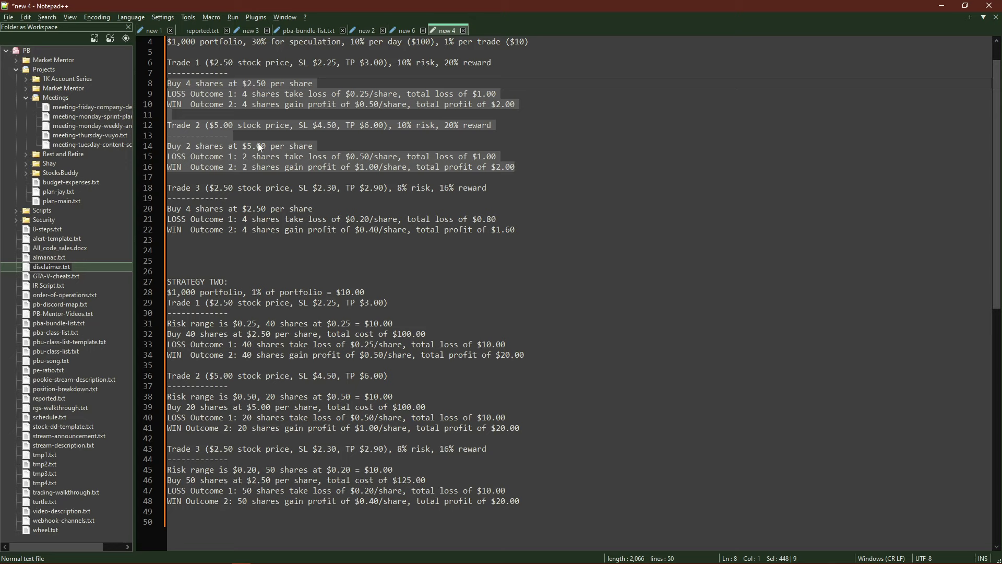
{"action": "left_click_drag", "start_coordinate": [396, 62], "coordinate": [458, 64]}
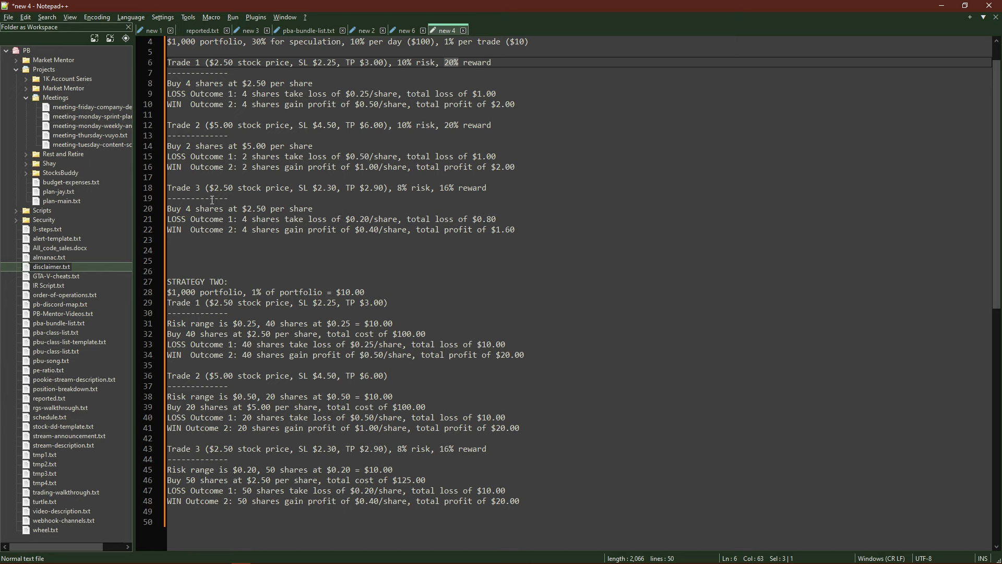
{"action": "left_click_drag", "start_coordinate": [209, 188], "coordinate": [233, 189]}
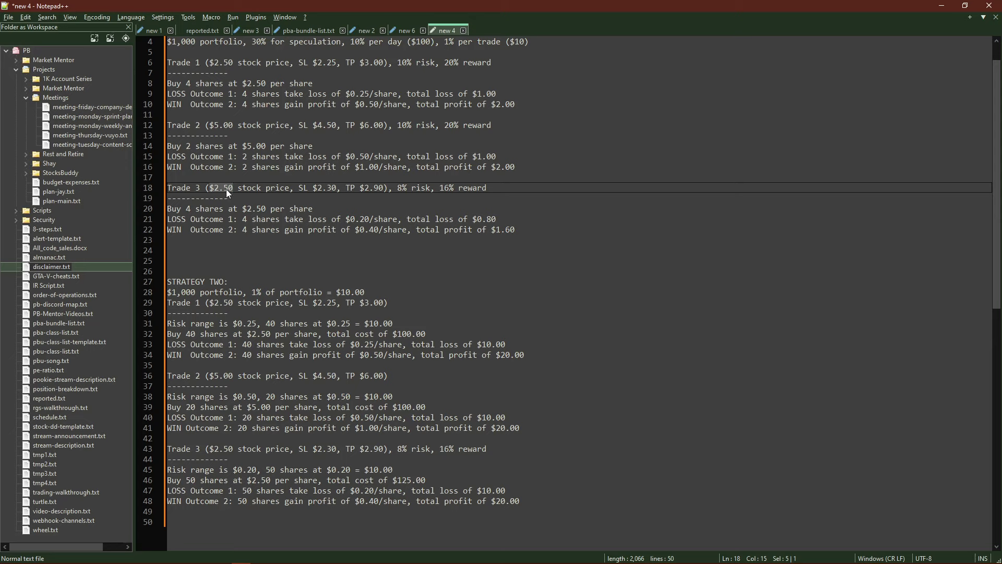
{"action": "left_click", "coordinate": [236, 190]}
{"action": "left_click_drag", "start_coordinate": [299, 188], "coordinate": [337, 189]}
{"action": "left_click_drag", "start_coordinate": [347, 188], "coordinate": [384, 188]}
{"action": "left_click_drag", "start_coordinate": [496, 189], "coordinate": [401, 188]}
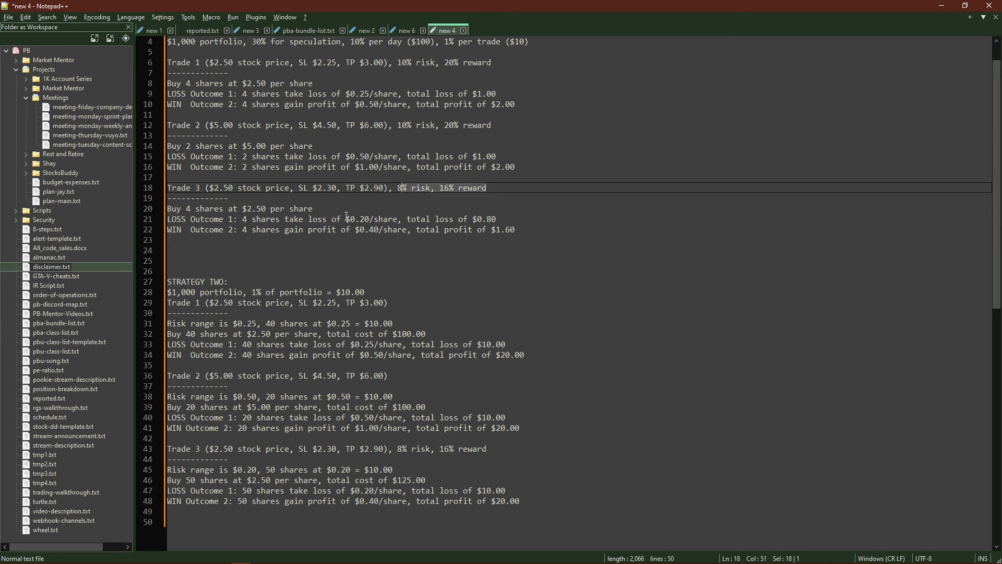
{"action": "left_click_drag", "start_coordinate": [340, 214], "coordinate": [161, 209]}
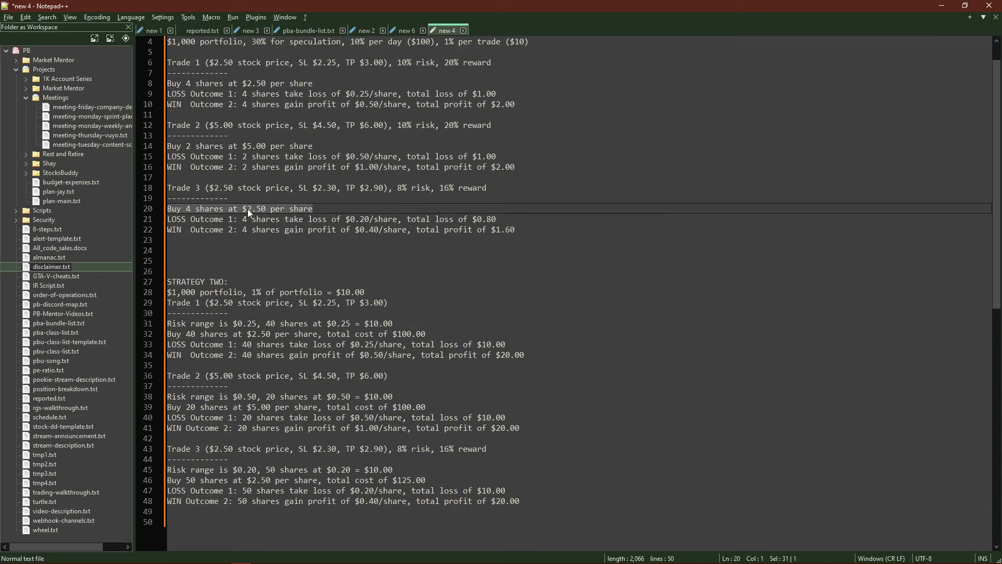
{"action": "left_click_drag", "start_coordinate": [169, 220], "coordinate": [504, 220]}
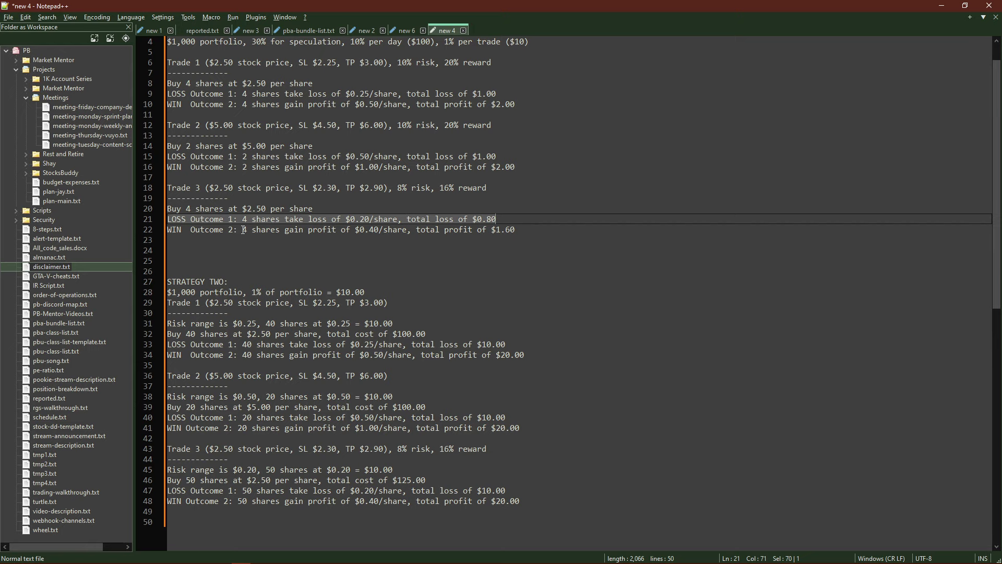
{"action": "left_click_drag", "start_coordinate": [243, 230], "coordinate": [408, 230]}
{"action": "left_click_drag", "start_coordinate": [491, 230], "coordinate": [517, 230]}
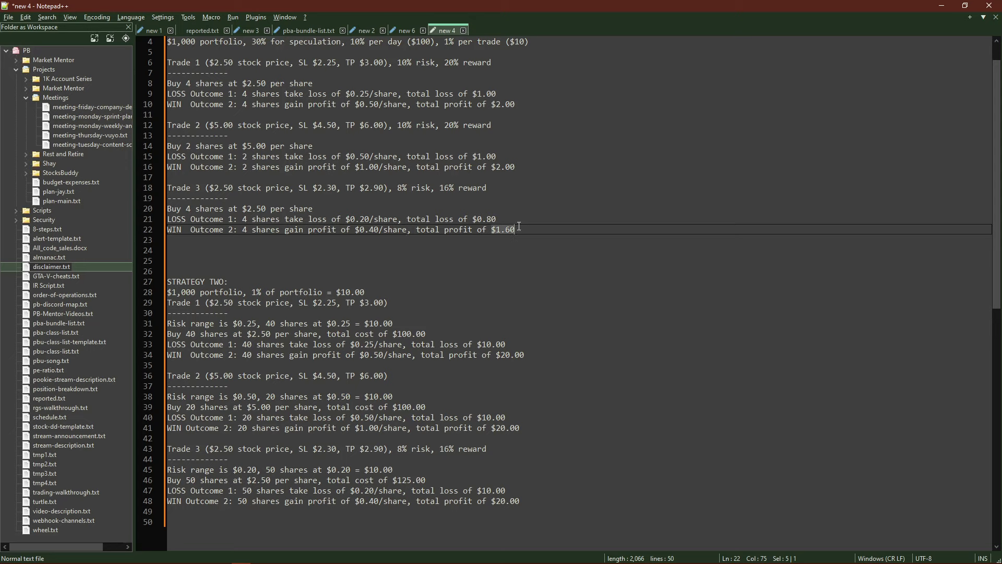
{"action": "left_click", "coordinate": [519, 167]}
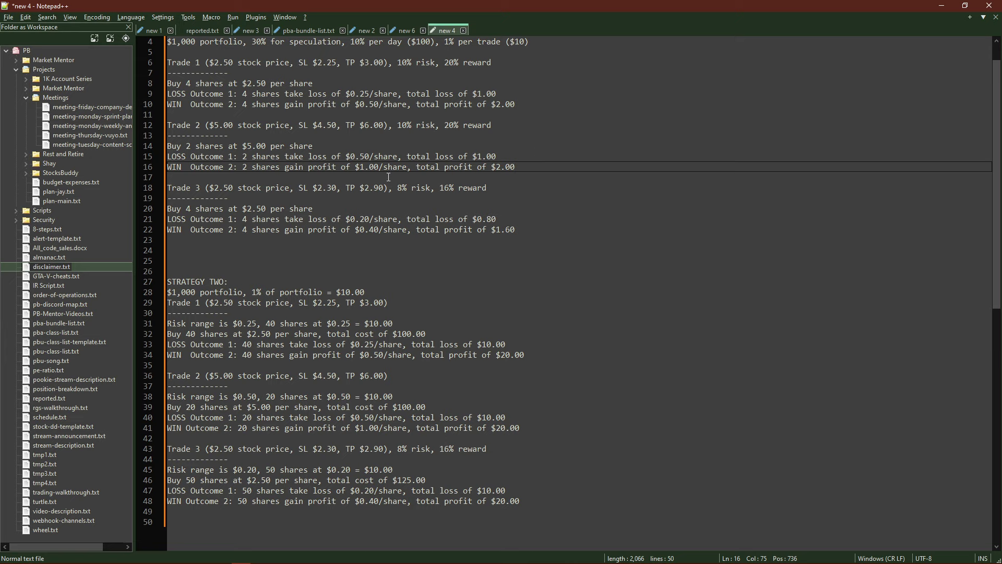
{"action": "left_click_drag", "start_coordinate": [399, 188], "coordinate": [504, 187]}
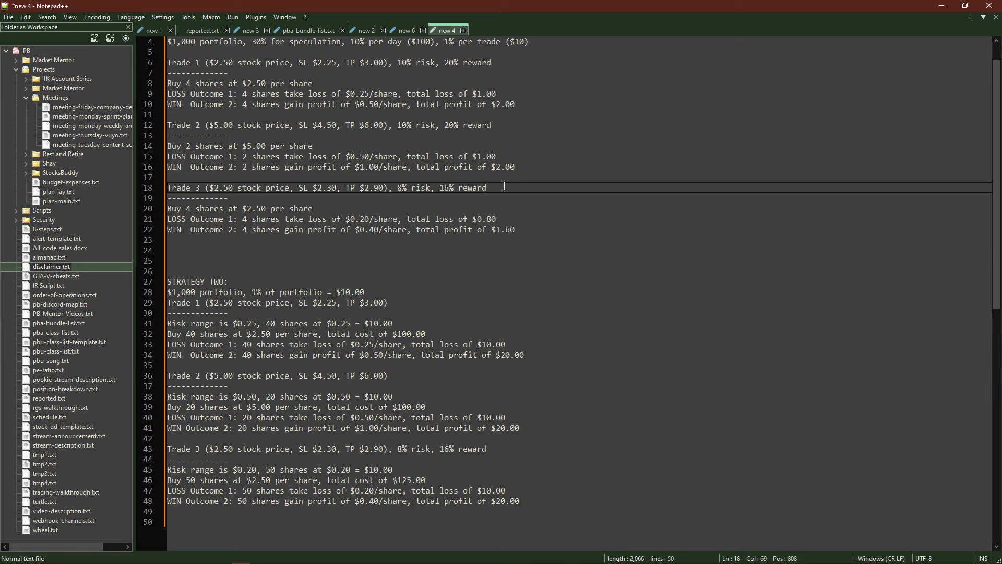
{"action": "left_click_drag", "start_coordinate": [516, 231], "coordinate": [155, 224]}
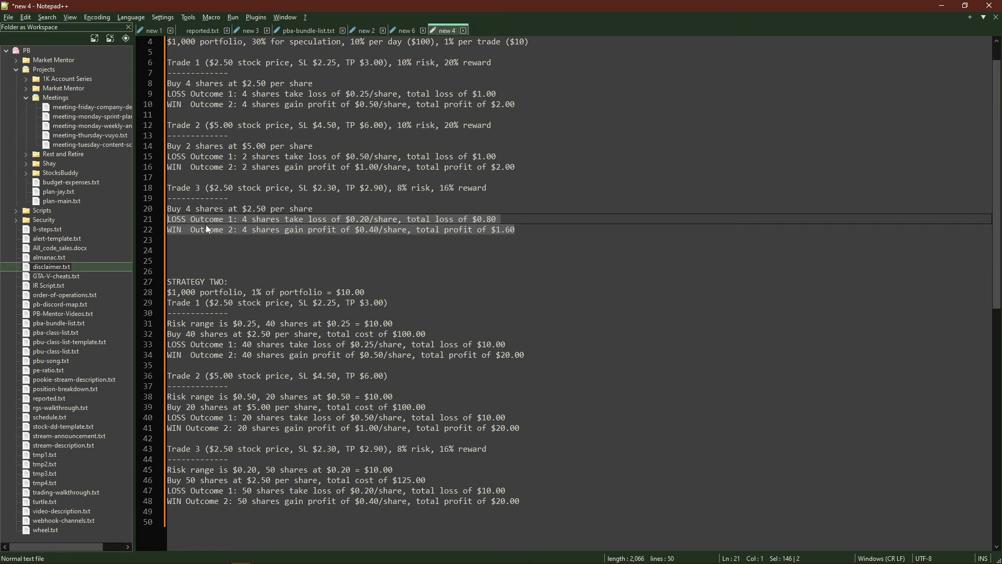
{"action": "left_click", "coordinate": [279, 242]}
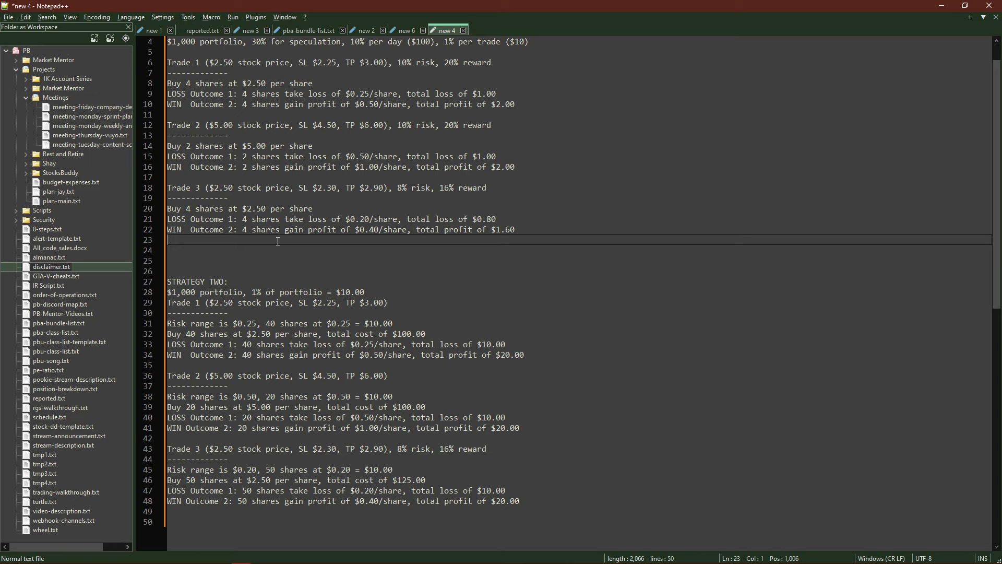
Step: Scroll to Strategy Two; highlight the 1% portfolio risk and Trade 1's $2.50 price, $2.25 SL, $3.00 TP
{"action": "scroll", "coordinate": [298, 237], "scroll_direction": "down", "scroll_amount": 6}
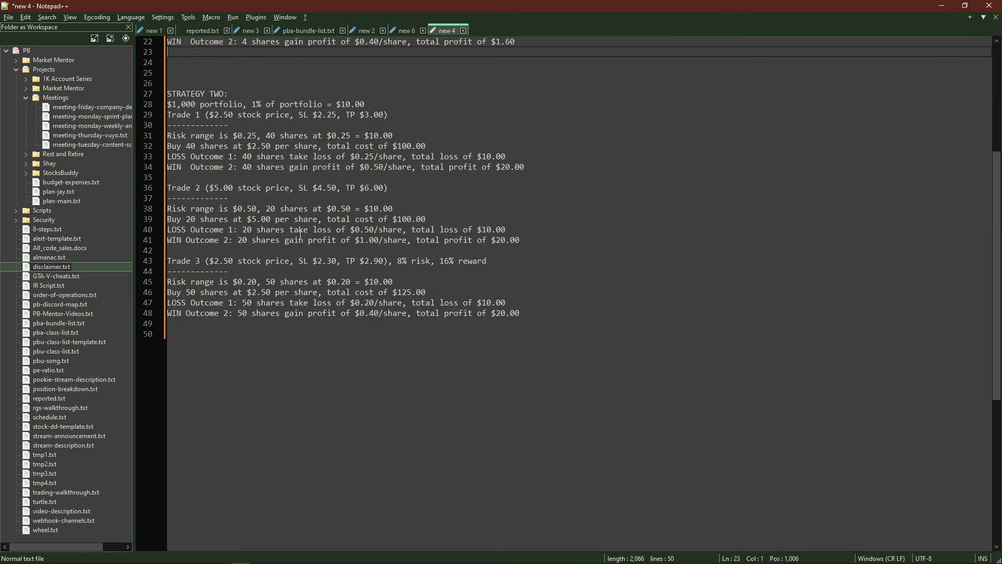
{"action": "scroll", "coordinate": [300, 236], "scroll_direction": "down", "scroll_amount": 1}
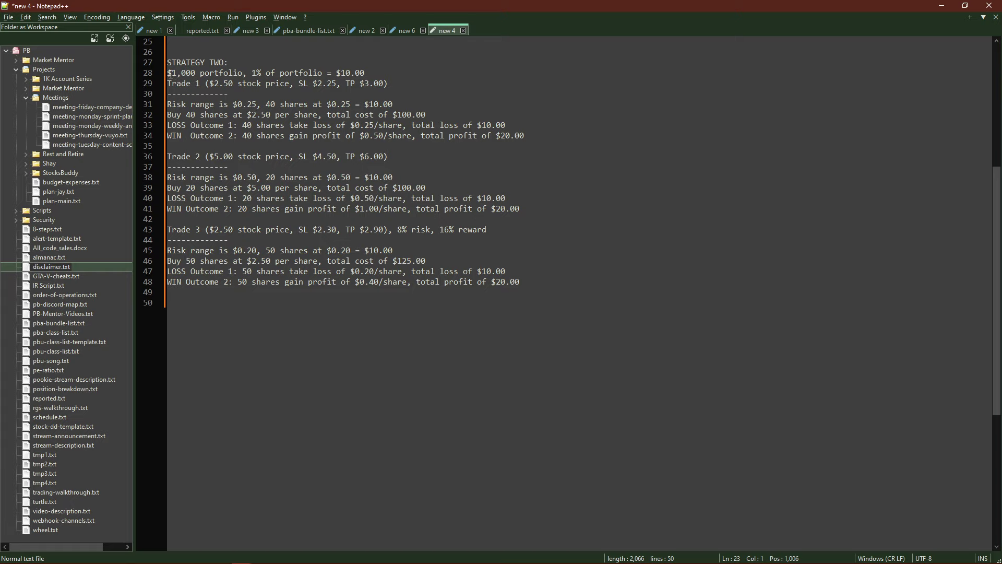
{"action": "left_click_drag", "start_coordinate": [251, 72], "coordinate": [332, 72]}
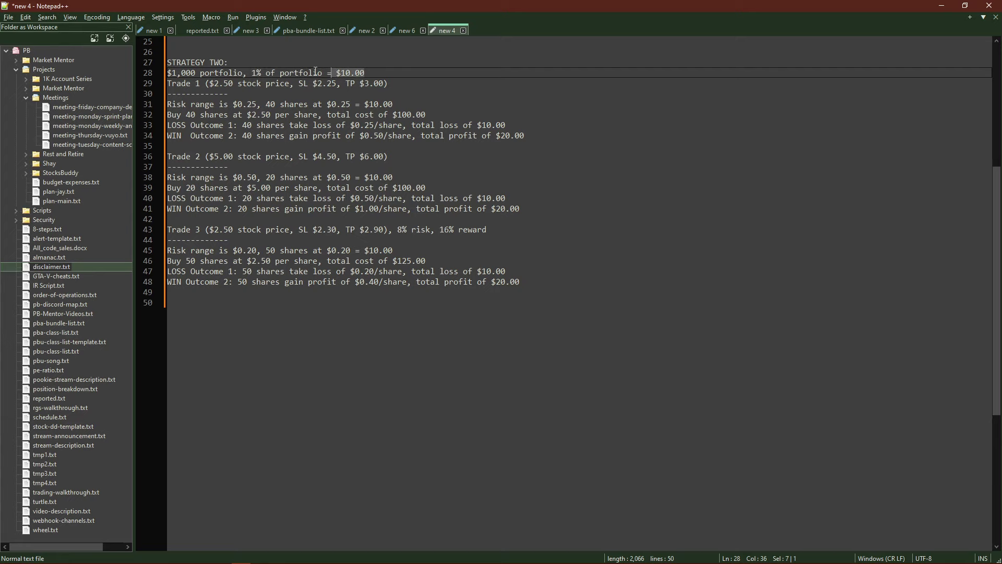
{"action": "left_click_drag", "start_coordinate": [209, 85], "coordinate": [233, 85]}
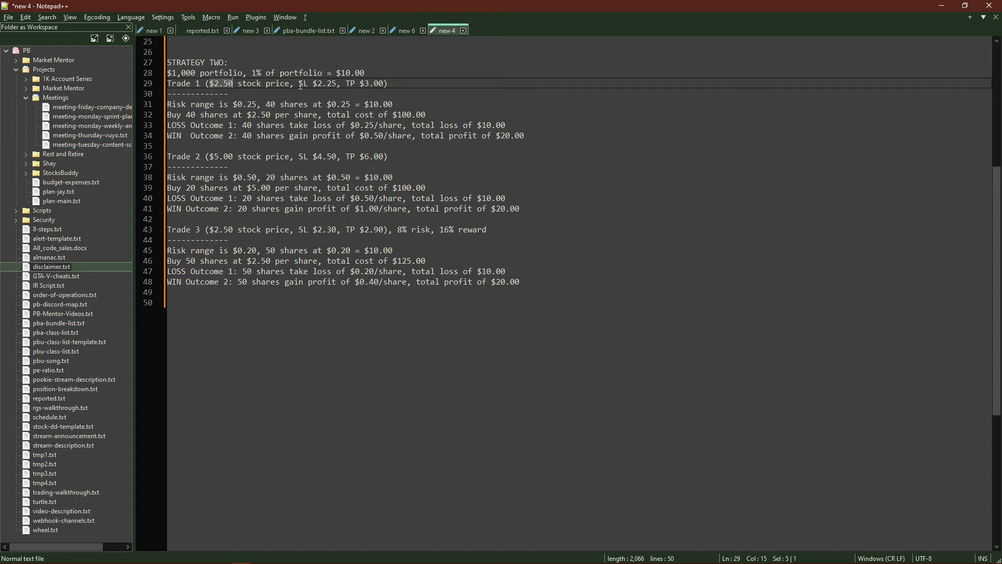
{"action": "left_click_drag", "start_coordinate": [299, 84], "coordinate": [336, 85]}
{"action": "left_click_drag", "start_coordinate": [346, 84], "coordinate": [386, 84]}
Step: Highlight Trade 1's $0.25 risk range and the 40 shares at $0.25 calculation
{"action": "left_click", "coordinate": [391, 86]}
{"action": "left_click_drag", "start_coordinate": [168, 104], "coordinate": [258, 106]}
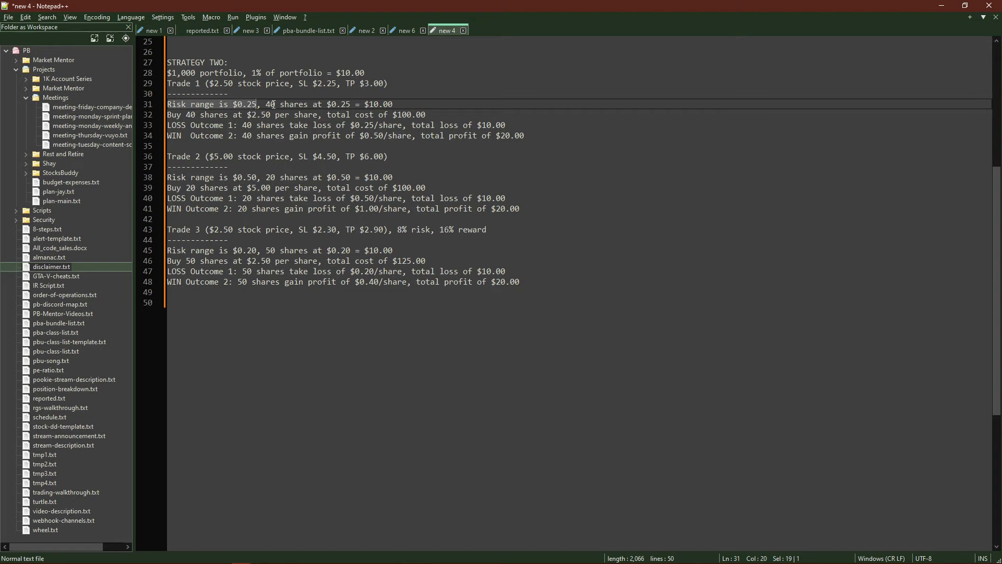
{"action": "left_click_drag", "start_coordinate": [266, 105], "coordinate": [350, 104]}
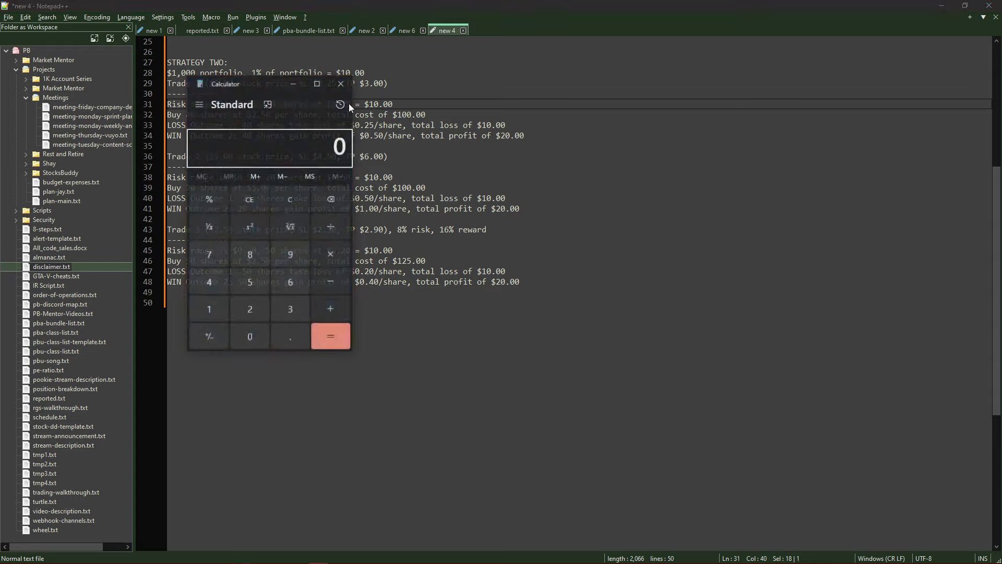
Step: Compute 10 ÷ 0.25 = 40 shares, then 40 × 2.50 = $100 total cost in Calculator
{"action": "type", "text": "10 ÷ "}
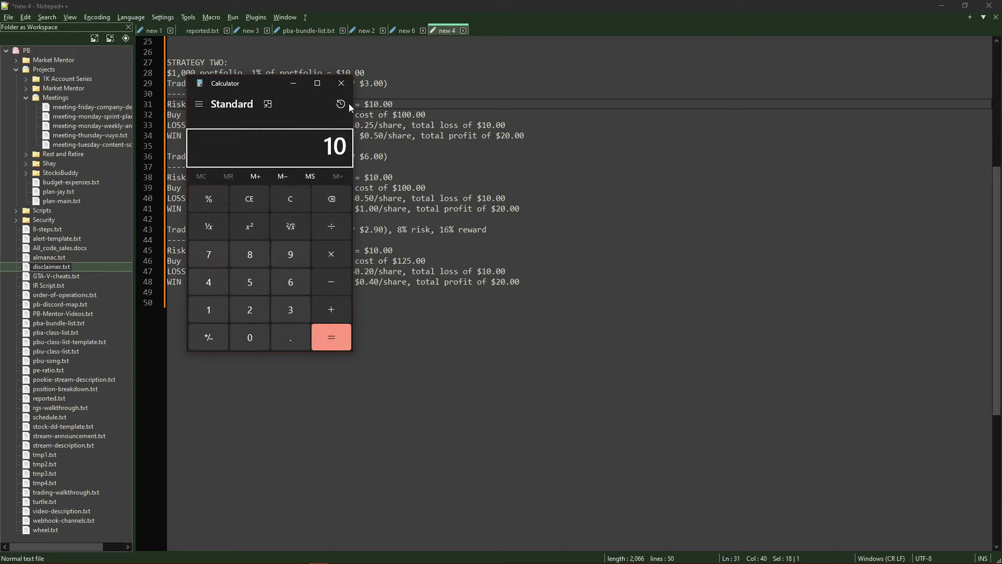
{"action": "type", "text": "0.25"}
{"action": "key", "text": "Return"}
{"action": "left_click_drag", "start_coordinate": [273, 83], "coordinate": [602, 92]}
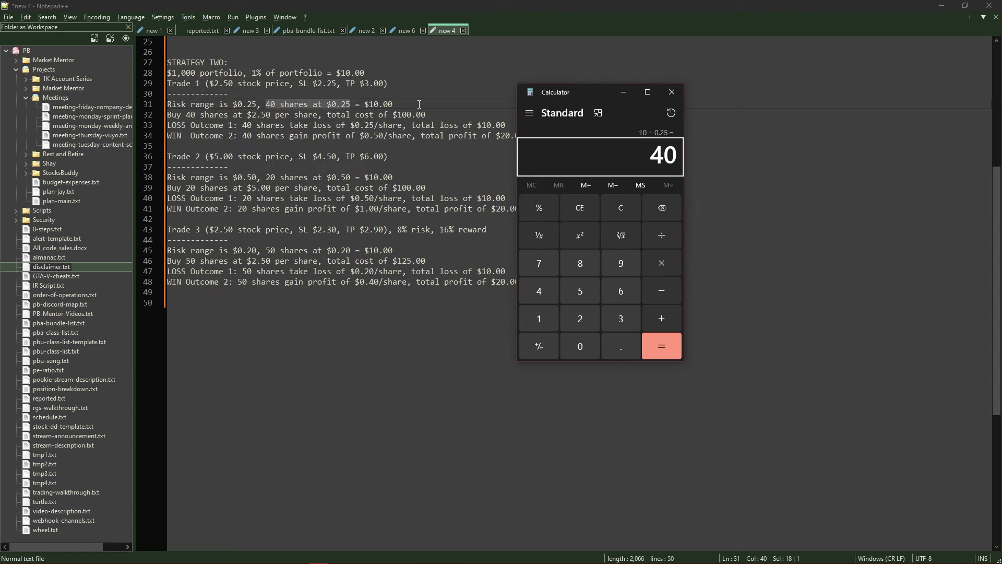
{"action": "key", "text": "asterisk"}
{"action": "type", "text": "2.50"}
{"action": "key", "text": "Return"}
{"action": "left_click", "coordinate": [672, 91]}
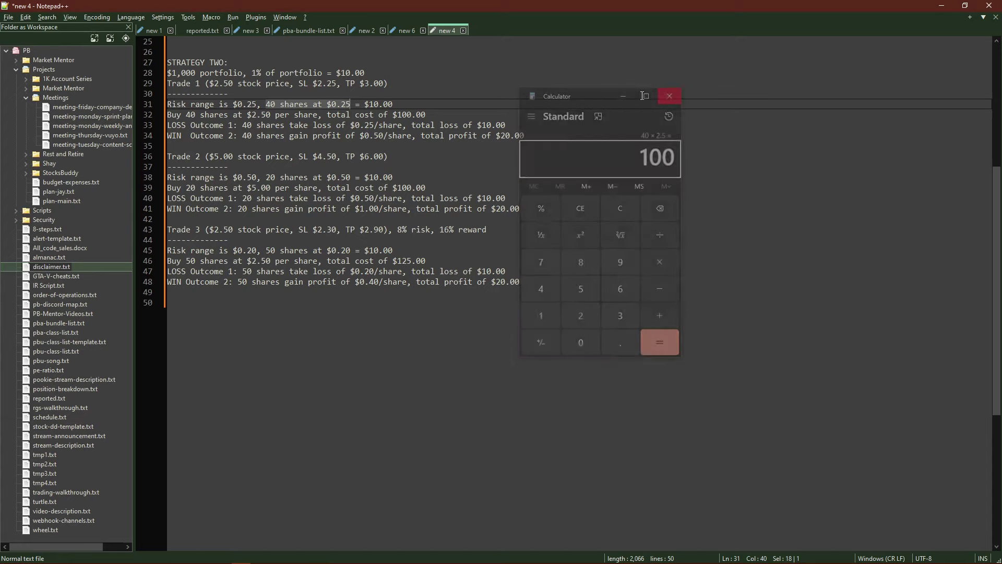
{"action": "left_click", "coordinate": [407, 102]}
{"action": "key", "text": "Right"}
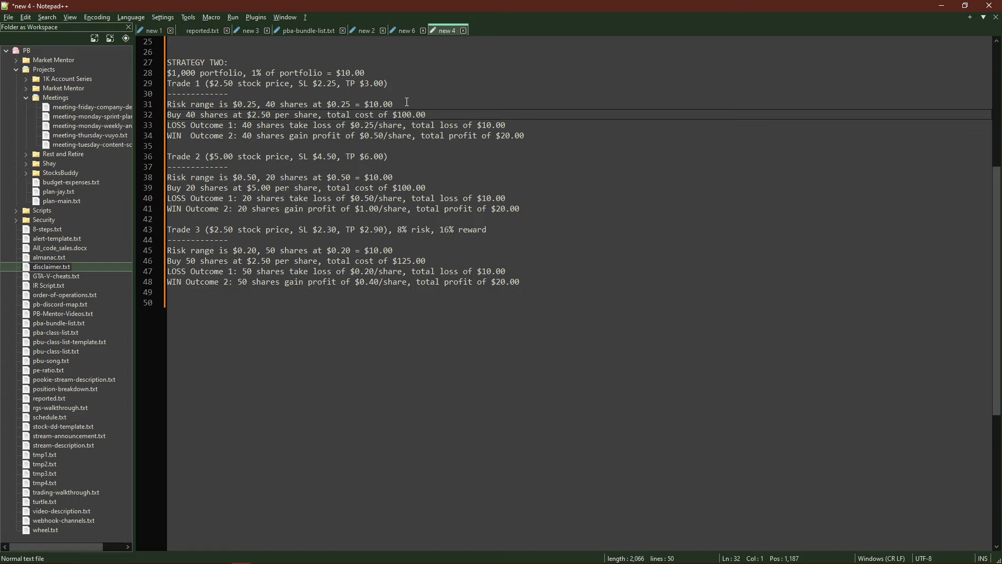
{"action": "left_click_drag", "start_coordinate": [271, 115], "coordinate": [248, 115]}
{"action": "left_click_drag", "start_coordinate": [433, 117], "coordinate": [388, 116]}
{"action": "left_click_drag", "start_coordinate": [168, 125], "coordinate": [512, 125]}
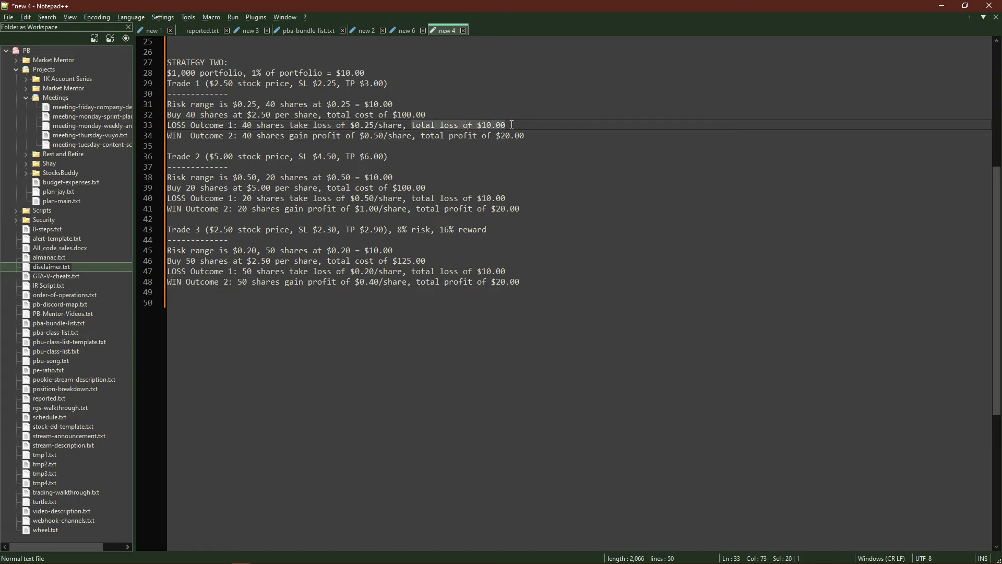
{"action": "left_click", "coordinate": [244, 136]}
{"action": "left_click_drag", "start_coordinate": [243, 136], "coordinate": [413, 137]}
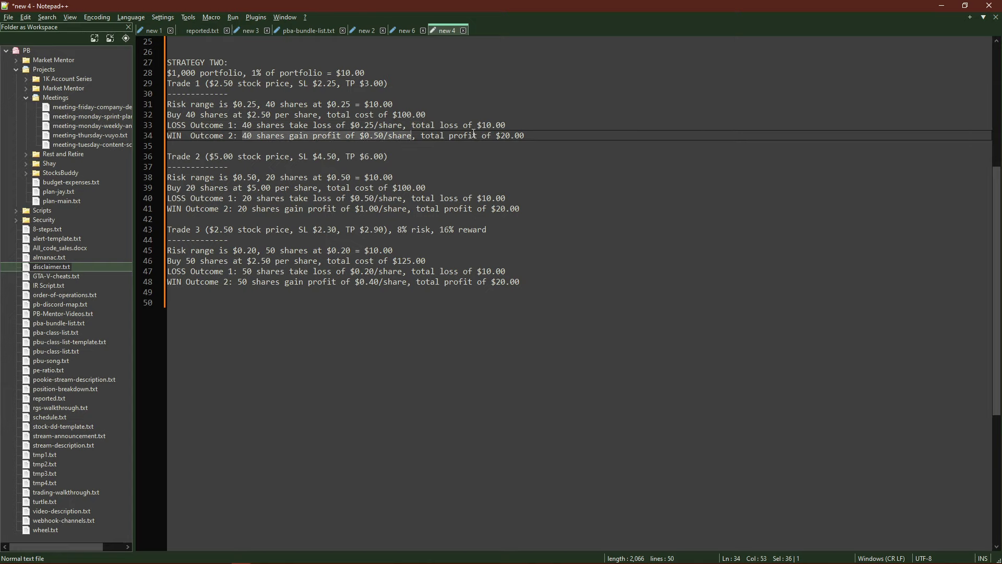
{"action": "left_click_drag", "start_coordinate": [495, 136], "coordinate": [525, 137]}
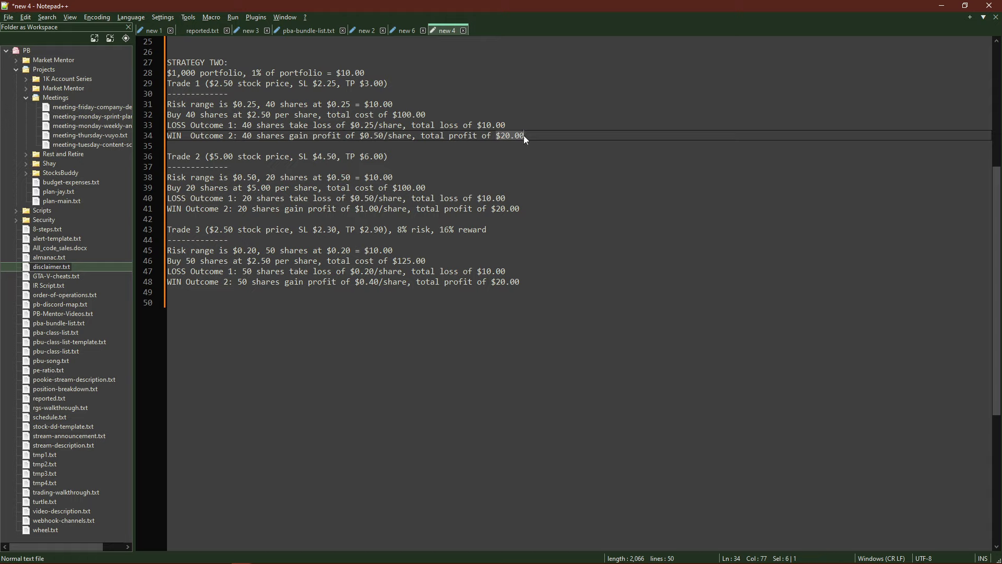
{"action": "mouse_move", "coordinate": [506, 126]}
{"action": "left_mouse_down"}
{"action": "mouse_move", "coordinate": [481, 128]}
{"action": "mouse_move", "coordinate": [499, 139]}
{"action": "left_mouse_up"}
{"action": "left_click_drag", "start_coordinate": [210, 156], "coordinate": [233, 159]}
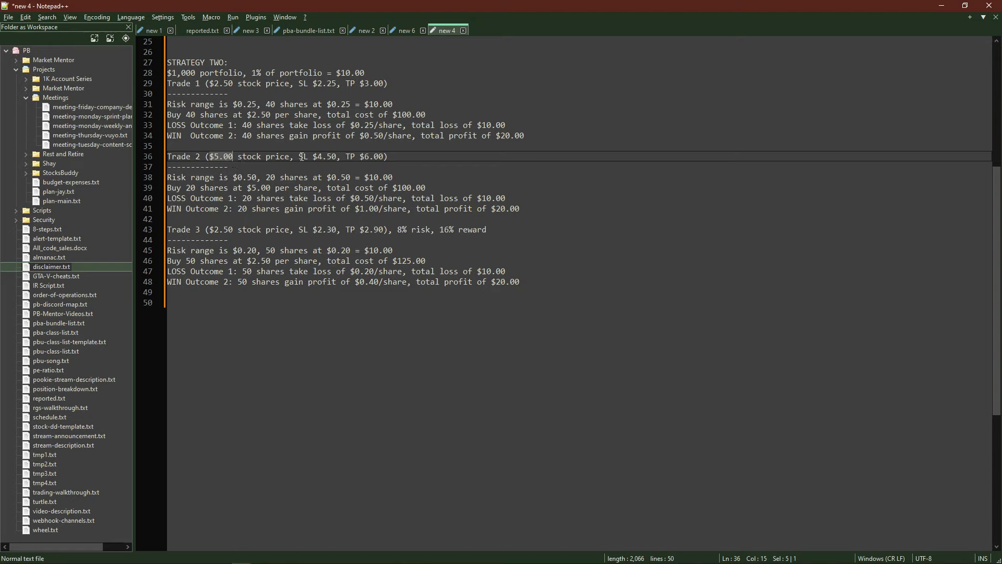
{"action": "left_click_drag", "start_coordinate": [314, 157], "coordinate": [337, 160]}
{"action": "left_click_drag", "start_coordinate": [346, 157], "coordinate": [386, 157]}
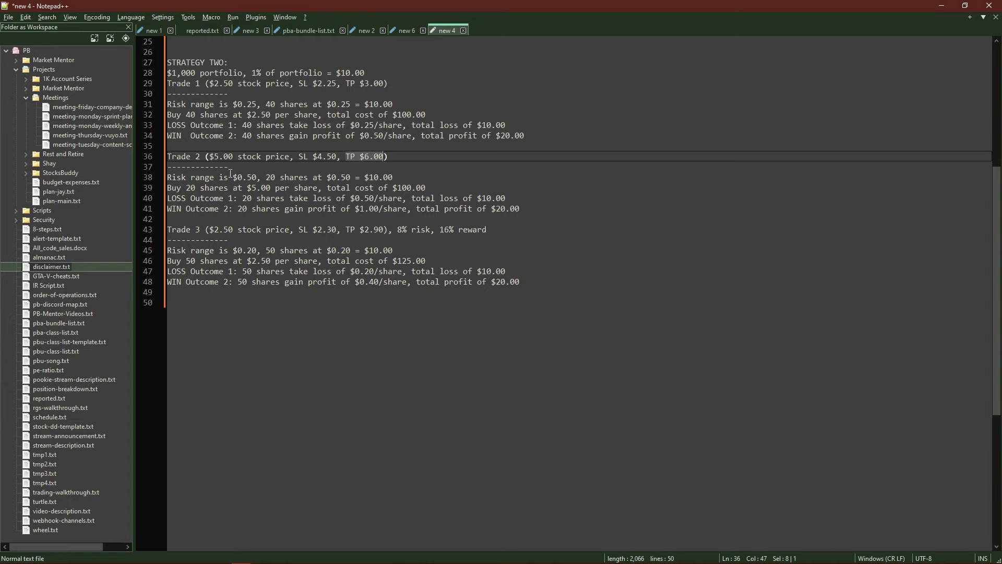
{"action": "left_click_drag", "start_coordinate": [233, 178], "coordinate": [395, 178]}
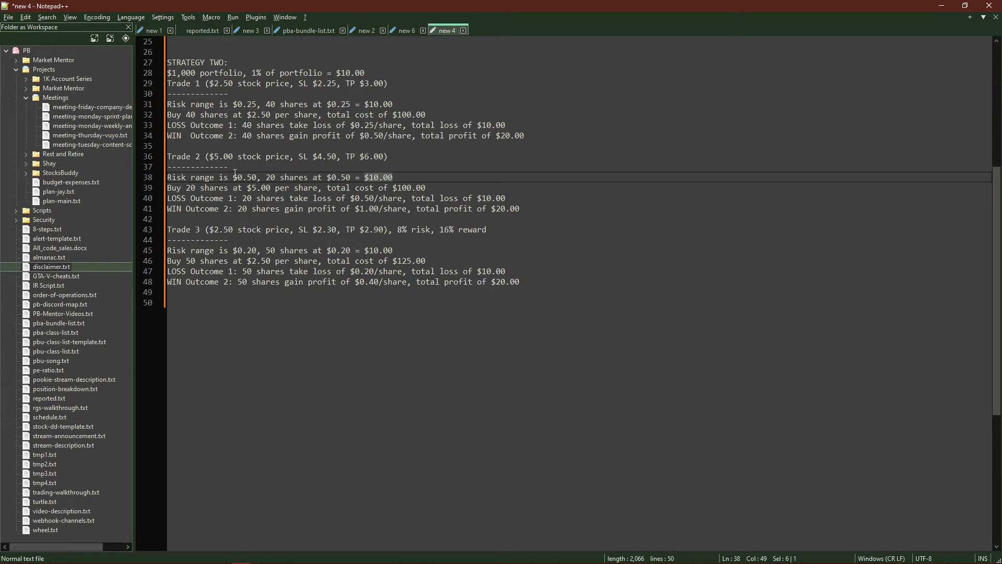
{"action": "left_click_drag", "start_coordinate": [169, 188], "coordinate": [431, 189]}
{"action": "left_click", "coordinate": [431, 189]}
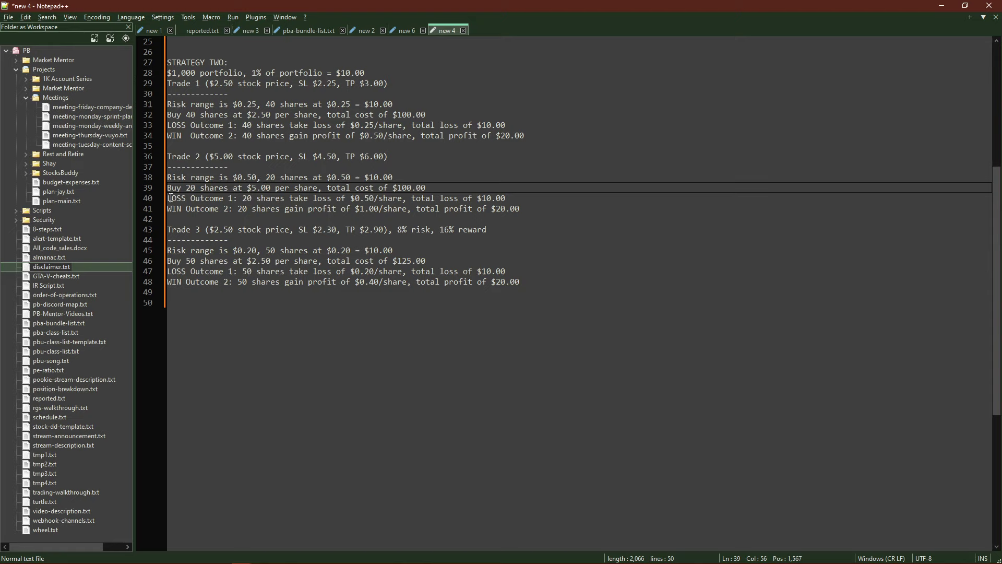
{"action": "left_click_drag", "start_coordinate": [167, 199], "coordinate": [506, 200]}
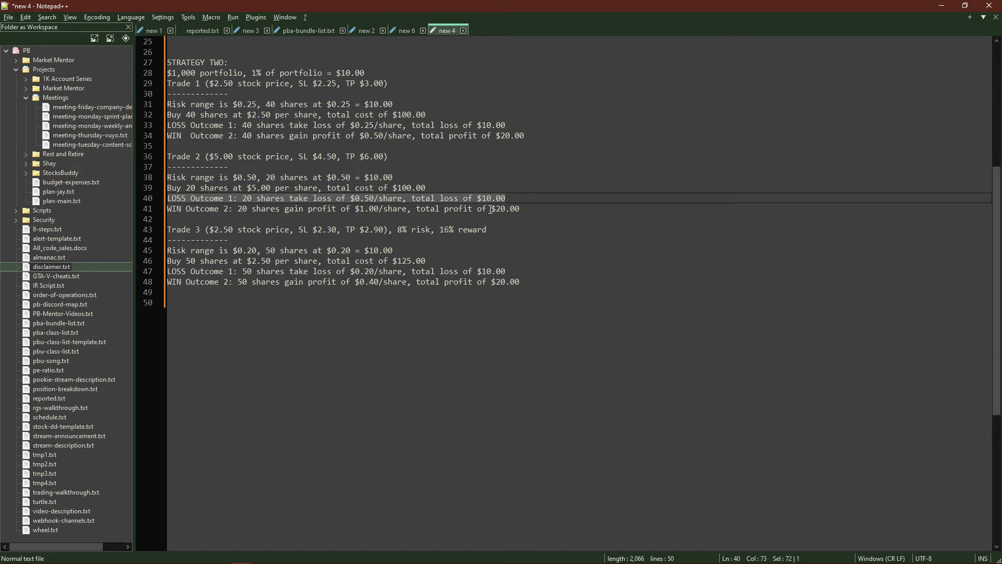
{"action": "left_click_drag", "start_coordinate": [491, 209], "coordinate": [531, 210]}
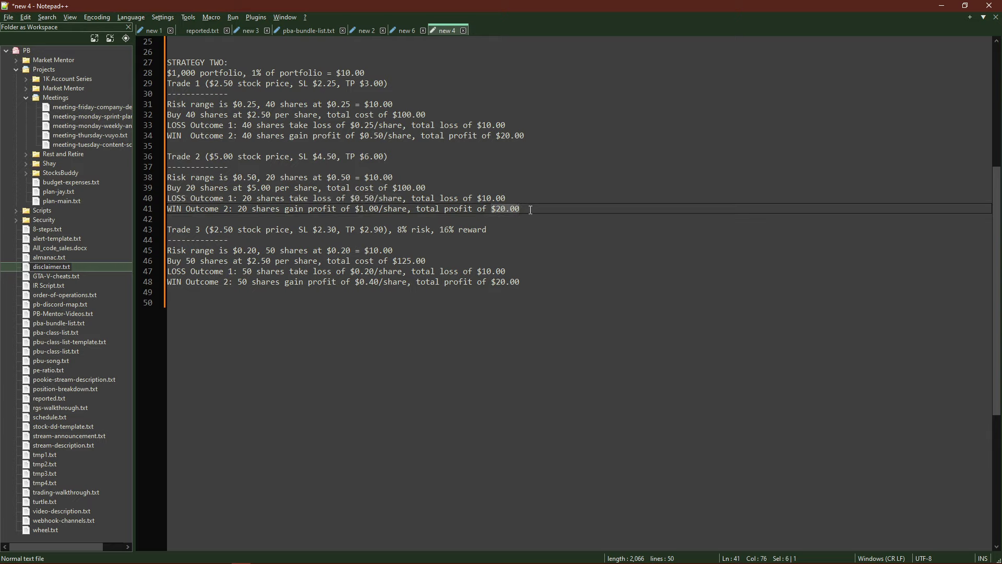
{"action": "left_click_drag", "start_coordinate": [521, 210], "coordinate": [159, 84]}
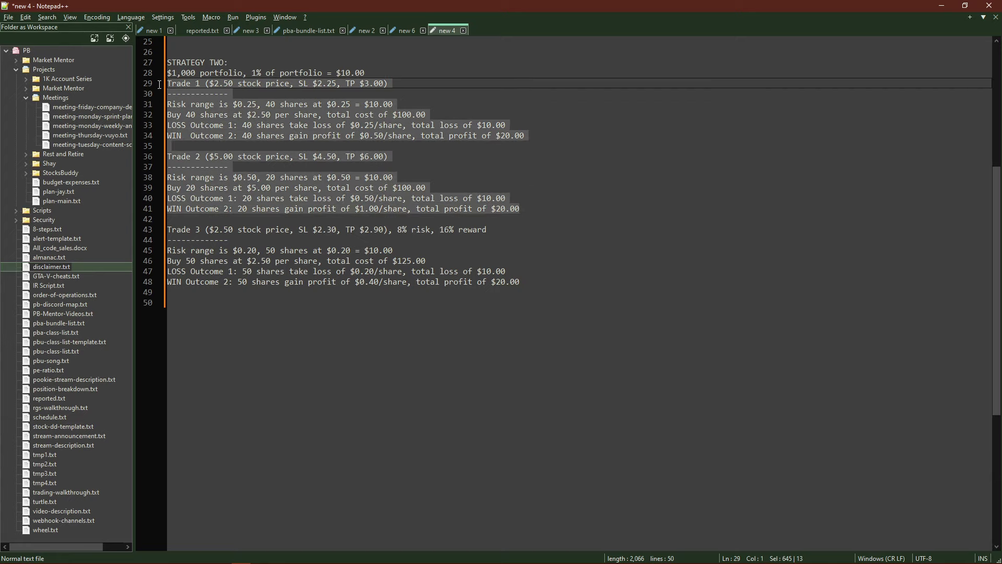
{"action": "left_click", "coordinate": [519, 171]}
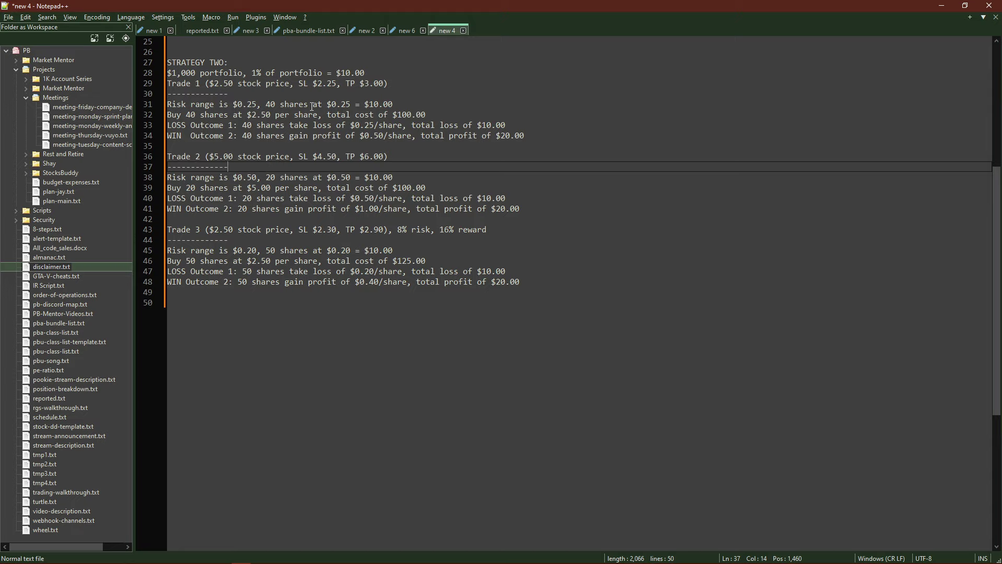
{"action": "scroll", "coordinate": [312, 107], "scroll_direction": "down", "scroll_amount": 2}
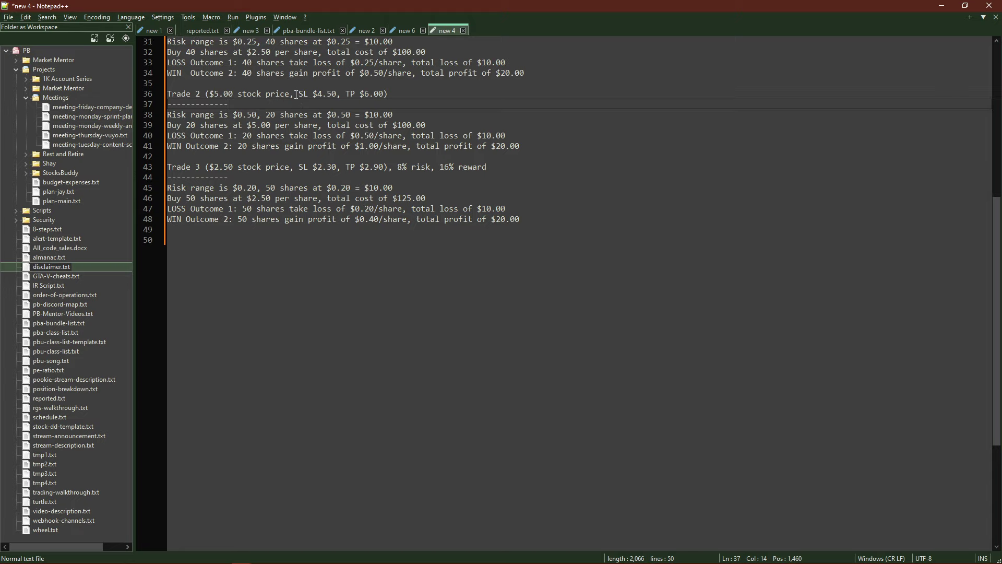
{"action": "scroll", "coordinate": [297, 97], "scroll_direction": "up", "scroll_amount": 8}
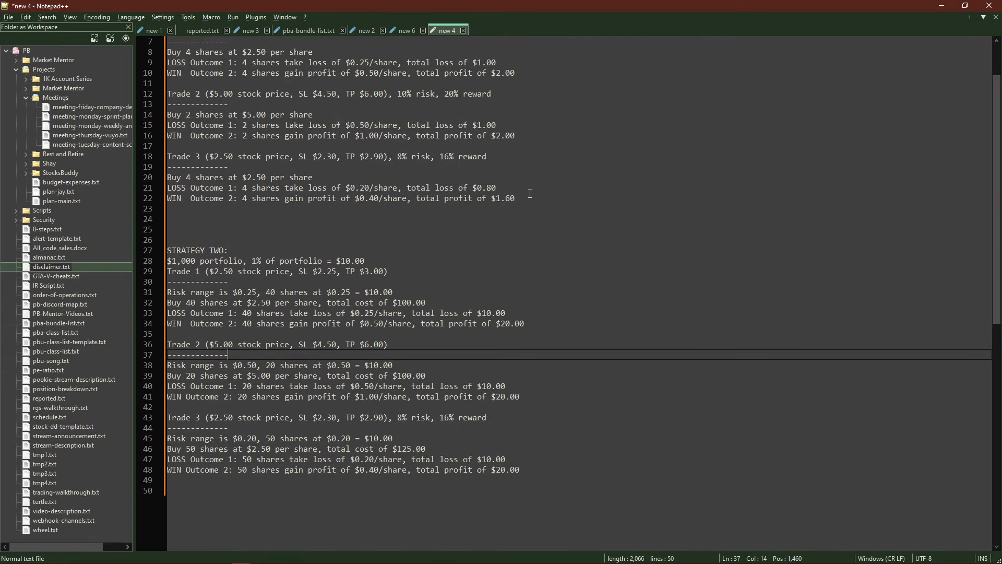
{"action": "left_click_drag", "start_coordinate": [531, 194], "coordinate": [167, 178]}
{"action": "scroll", "coordinate": [191, 235], "scroll_direction": "down", "scroll_amount": 6}
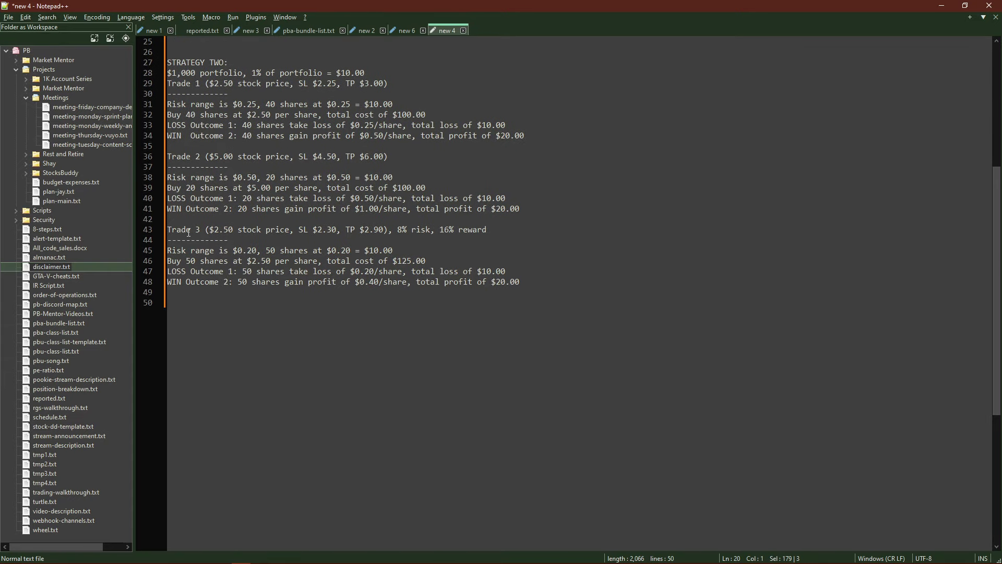
{"action": "left_click_drag", "start_coordinate": [209, 231], "coordinate": [233, 230]}
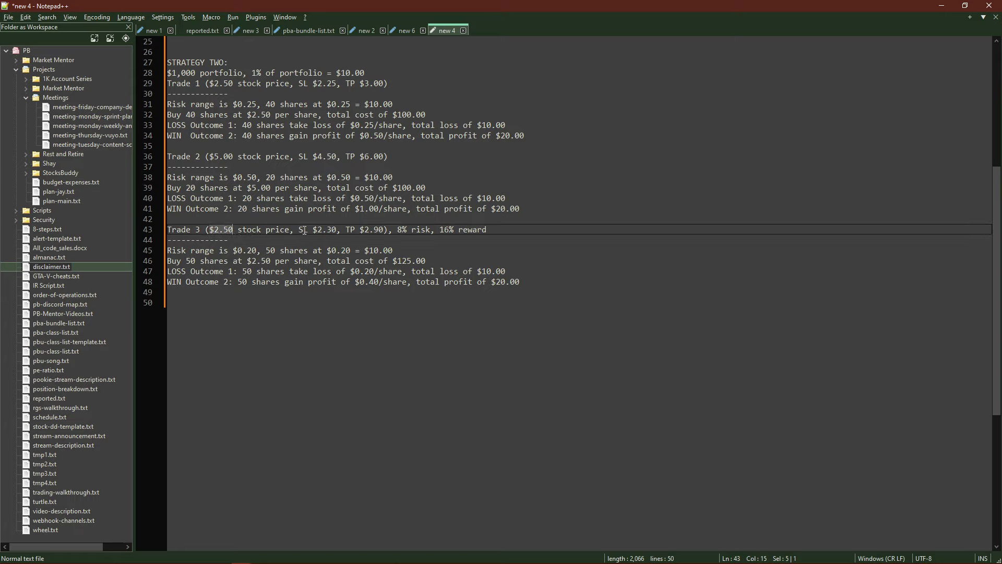
{"action": "left_click_drag", "start_coordinate": [298, 230], "coordinate": [379, 230]}
{"action": "left_click", "coordinate": [389, 231]}
{"action": "left_click_drag", "start_coordinate": [439, 230], "coordinate": [499, 230]}
{"action": "left_click", "coordinate": [499, 229]}
{"action": "scroll", "coordinate": [505, 229], "scroll_direction": "up", "scroll_amount": 1}
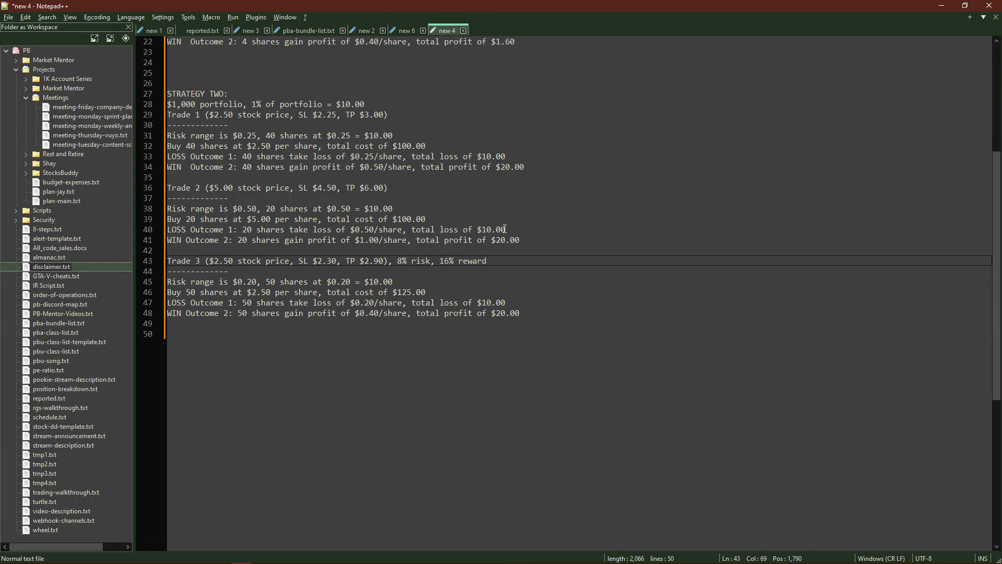
{"action": "scroll", "coordinate": [504, 228], "scroll_direction": "down", "scroll_amount": 1}
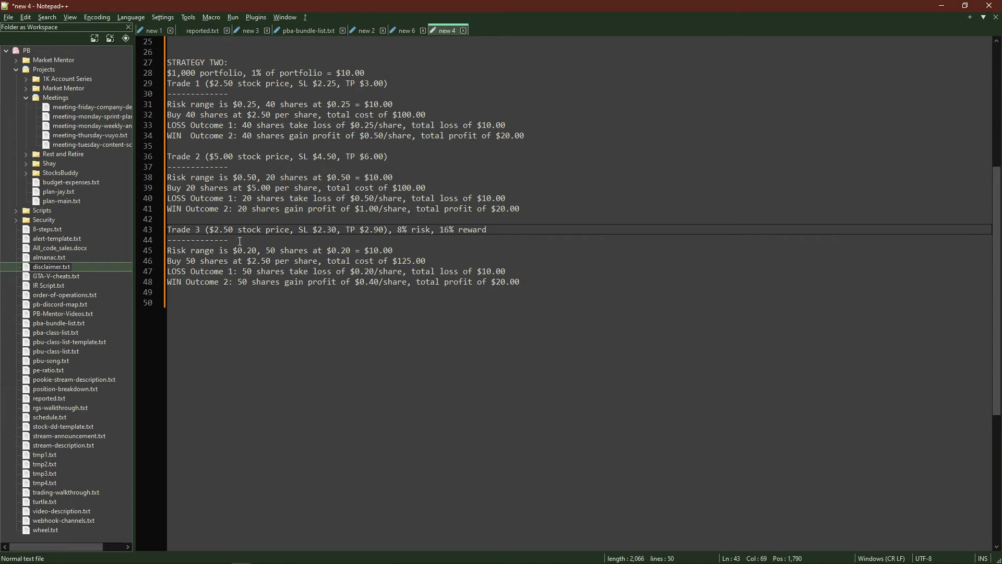
{"action": "left_click_drag", "start_coordinate": [169, 249], "coordinate": [261, 250]}
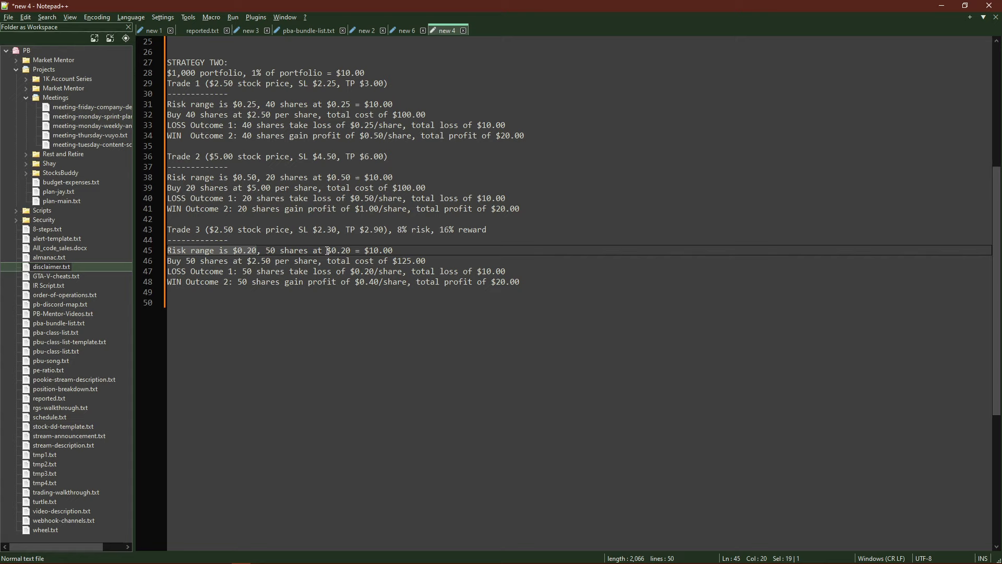
{"action": "left_click_drag", "start_coordinate": [399, 249], "coordinate": [366, 249]}
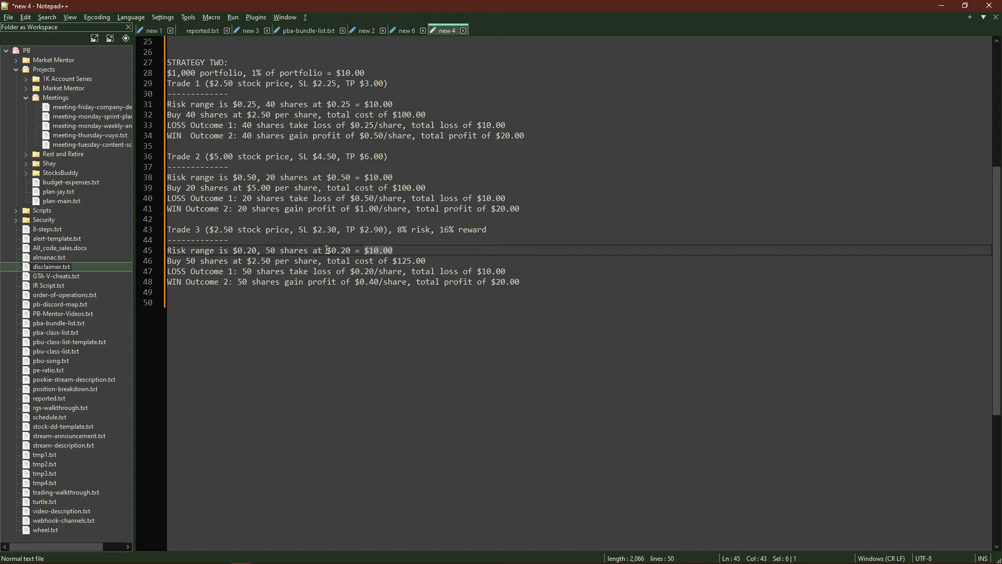
{"action": "left_click_drag", "start_coordinate": [327, 250], "coordinate": [350, 252]}
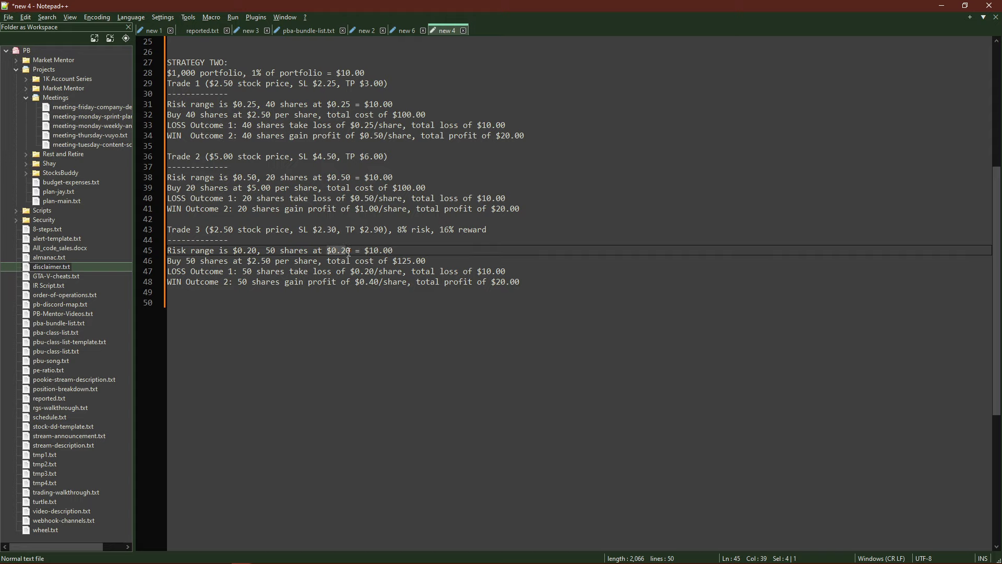
{"action": "left_click", "coordinate": [400, 251]}
{"action": "left_click_drag", "start_coordinate": [168, 261], "coordinate": [282, 262]}
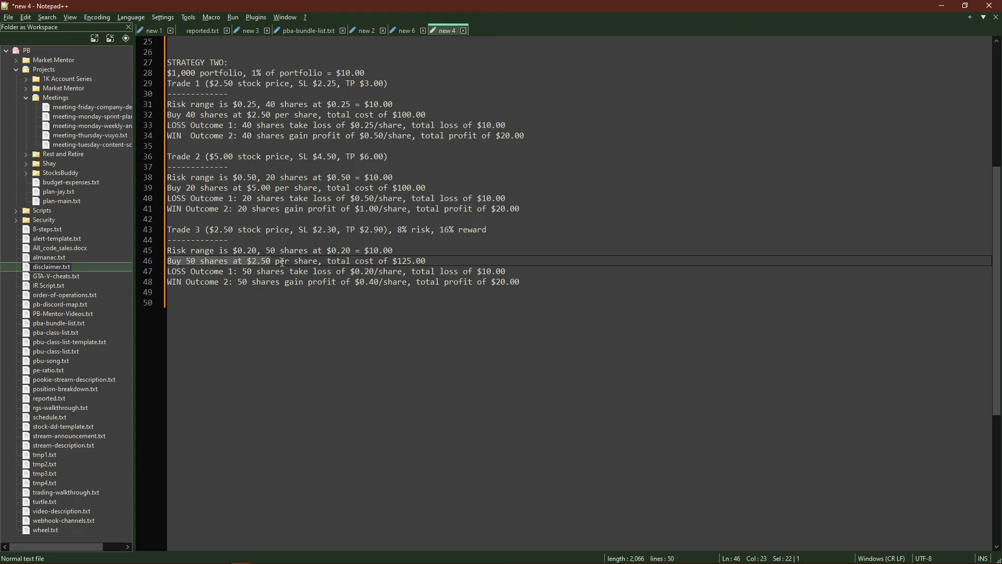
{"action": "left_click_drag", "start_coordinate": [427, 260], "coordinate": [387, 263]}
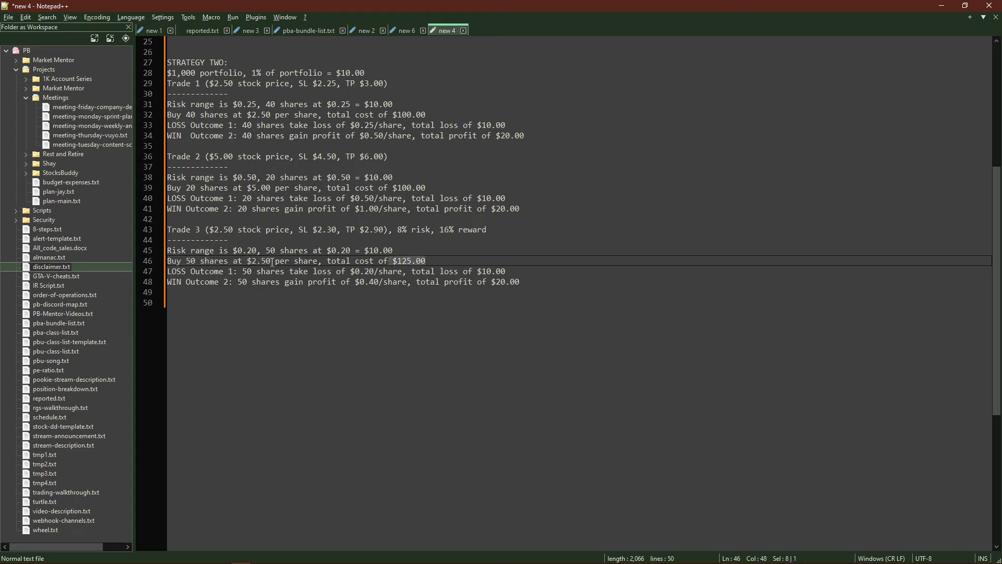
{"action": "left_click_drag", "start_coordinate": [196, 261], "coordinate": [190, 261]}
{"action": "left_click_drag", "start_coordinate": [168, 272], "coordinate": [514, 271]}
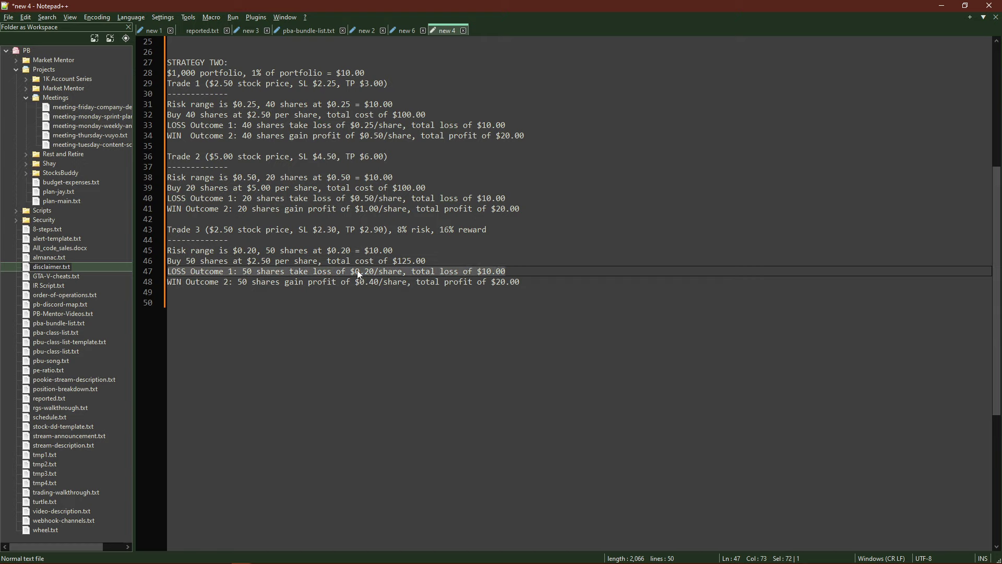
{"action": "left_click", "coordinate": [491, 271]}
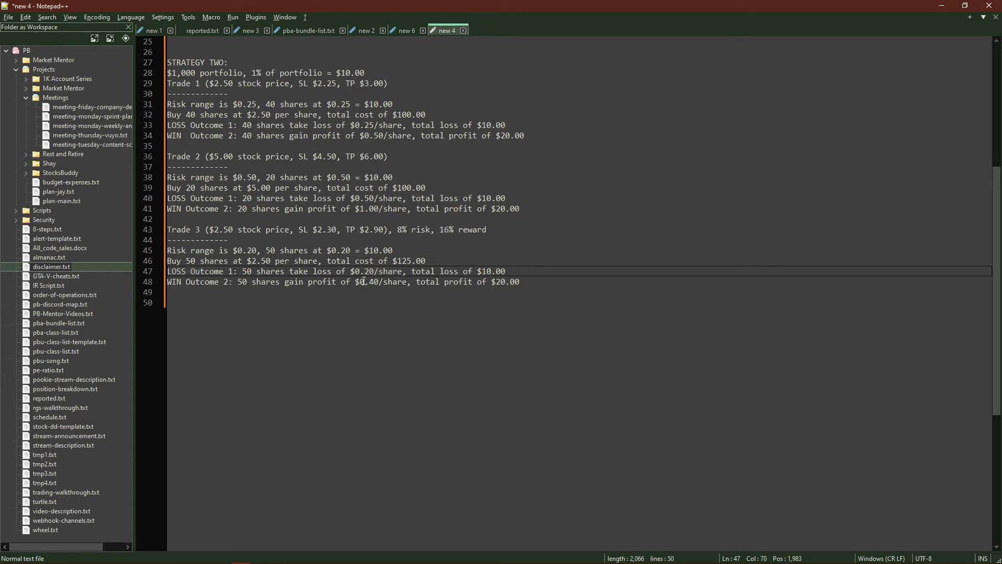
{"action": "left_click_drag", "start_coordinate": [356, 282], "coordinate": [381, 284]}
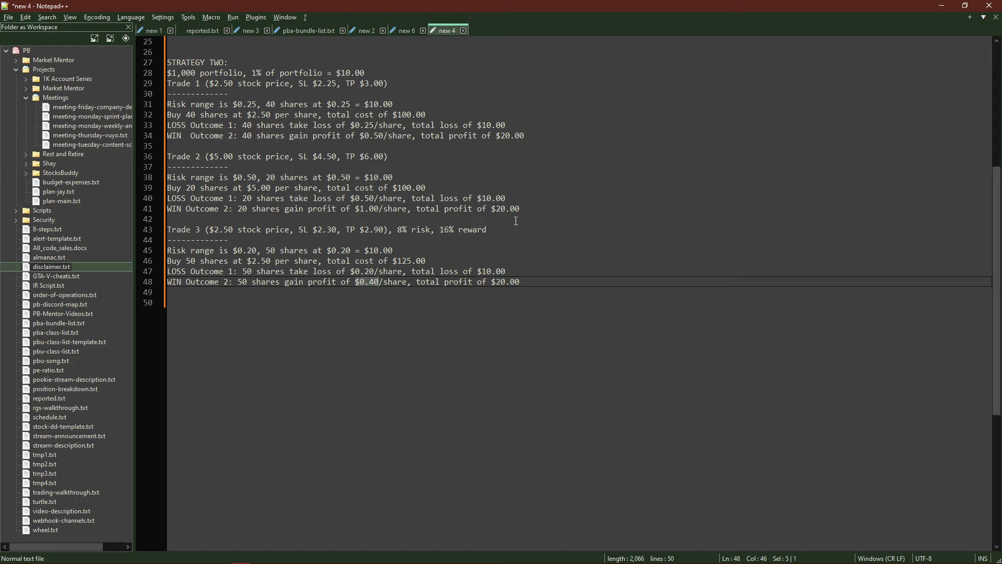
Step: Highlight Strategy One's $1.60 total profit and the Trade 2 outcome total, then switch to Miro
{"action": "scroll", "coordinate": [516, 220], "scroll_direction": "up", "scroll_amount": 5}
{"action": "left_click_drag", "start_coordinate": [516, 168], "coordinate": [435, 167]}
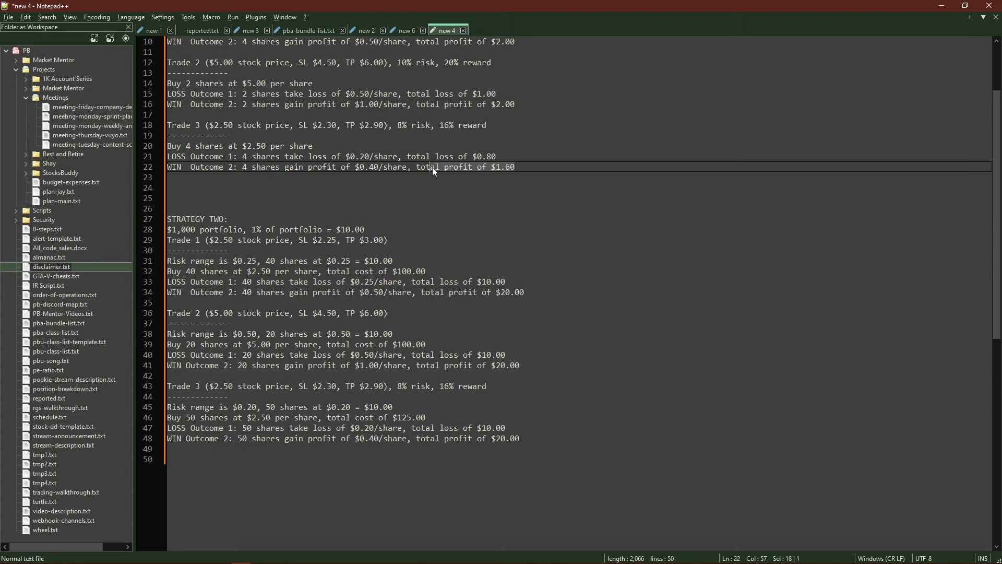
{"action": "scroll", "coordinate": [433, 168], "scroll_direction": "down", "scroll_amount": 2}
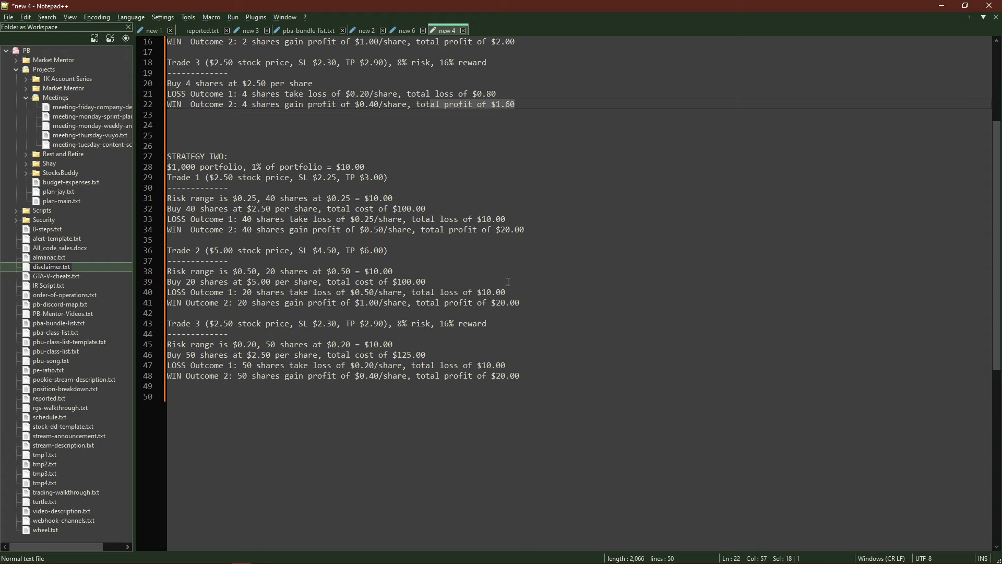
{"action": "mouse_move", "coordinate": [507, 293]}
{"action": "left_mouse_down"}
{"action": "mouse_move", "coordinate": [471, 293]}
{"action": "mouse_move", "coordinate": [492, 303]}
{"action": "left_mouse_up"}
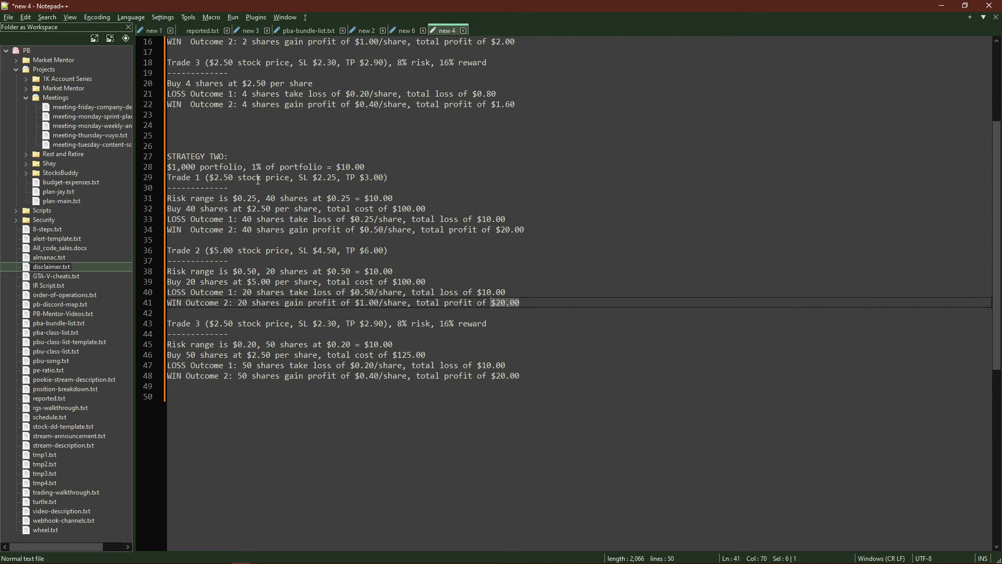
{"action": "scroll", "coordinate": [258, 180], "scroll_direction": "up", "scroll_amount": 5}
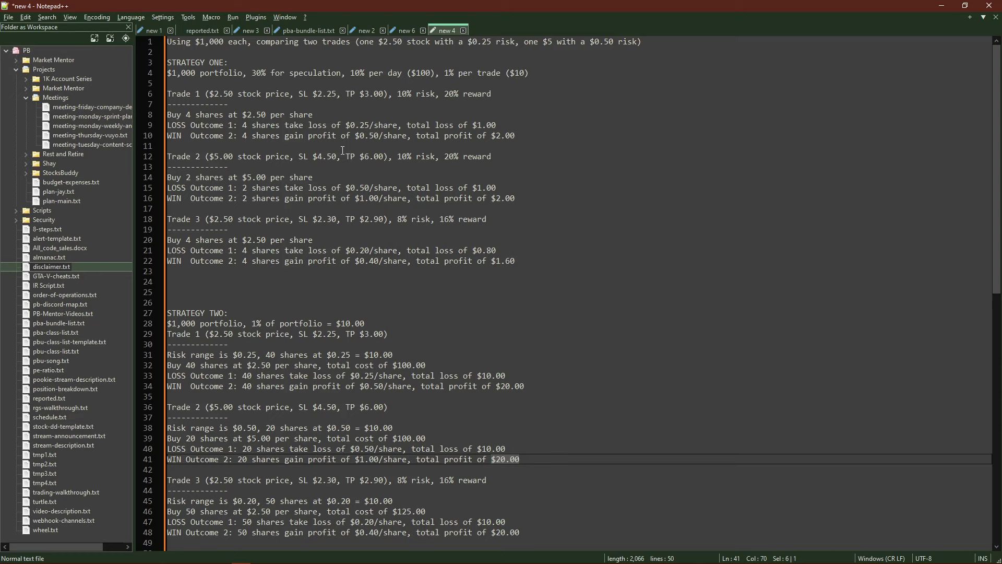
{"action": "key", "text": "alt+Tab"}
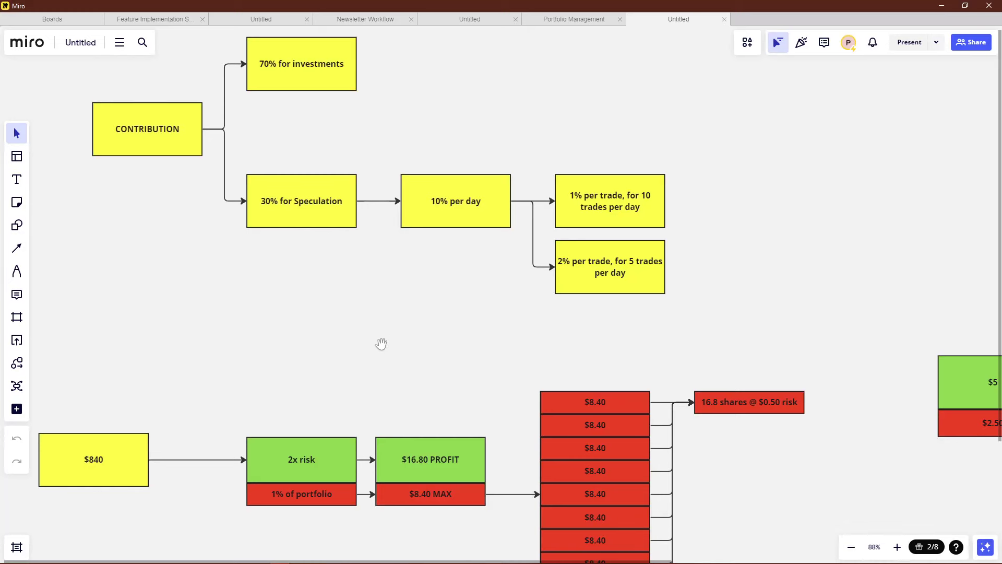
{"action": "left_click_drag", "start_coordinate": [380, 347], "coordinate": [435, 207]}
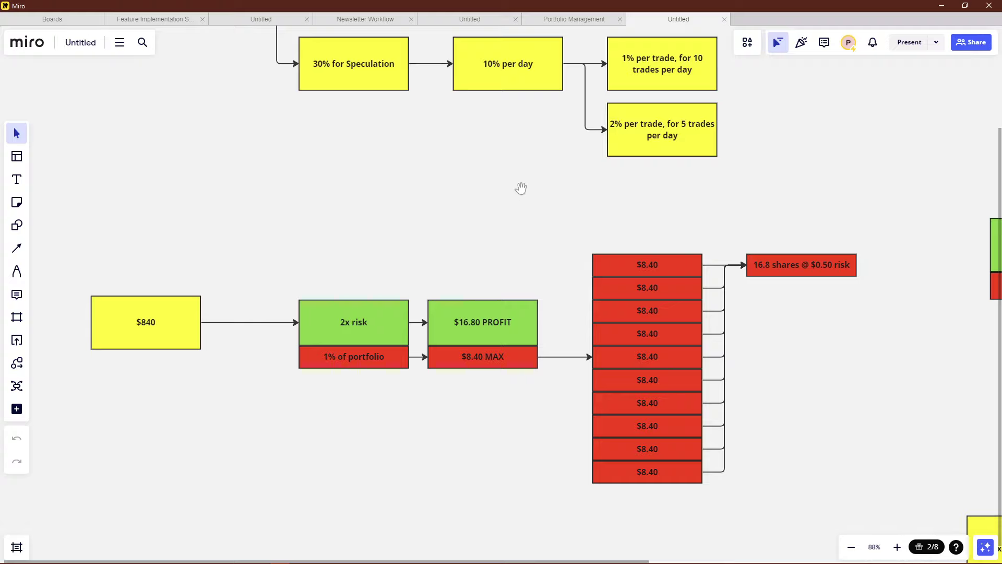
{"action": "left_click_drag", "start_coordinate": [521, 188], "coordinate": [405, 288]}
{"action": "scroll", "coordinate": [387, 252], "scroll_direction": "down", "scroll_amount": 5}
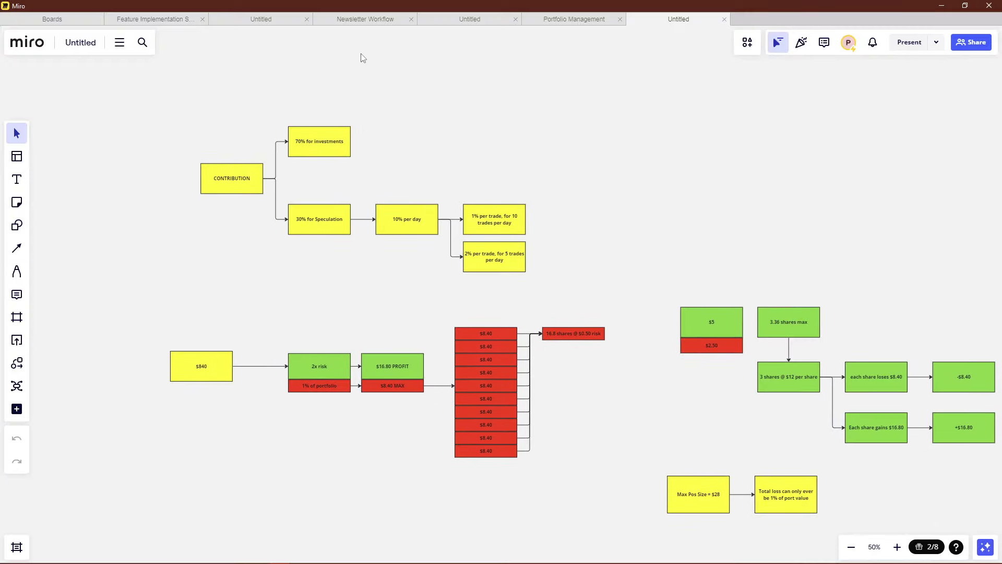
Step: Open the Portfolio Management board and bring the $20 PER TRADE diagram into view
{"action": "left_click", "coordinate": [557, 21]}
{"action": "scroll", "coordinate": [560, 192], "scroll_direction": "down", "scroll_amount": 4}
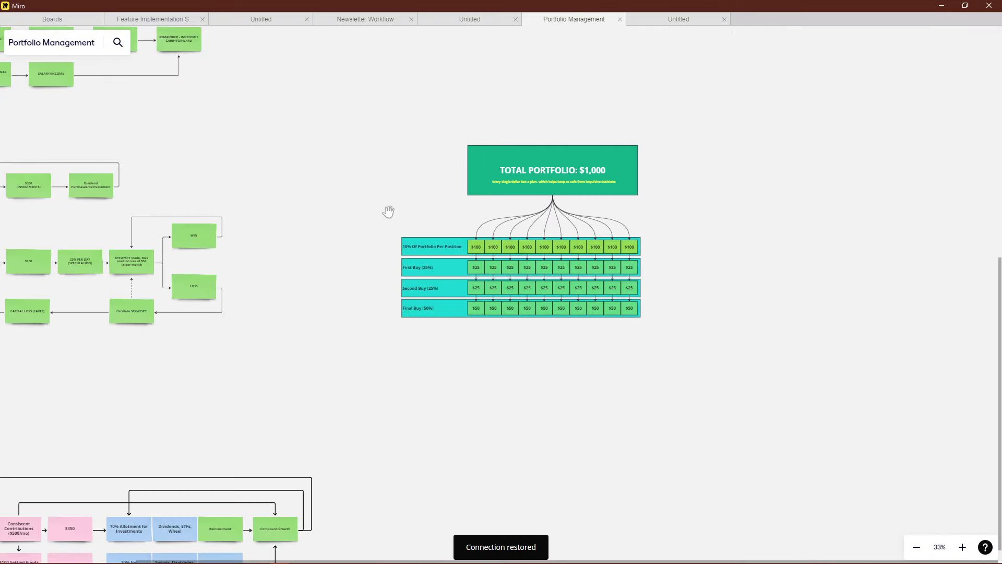
{"action": "scroll", "coordinate": [486, 380], "scroll_direction": "up", "scroll_amount": 10}
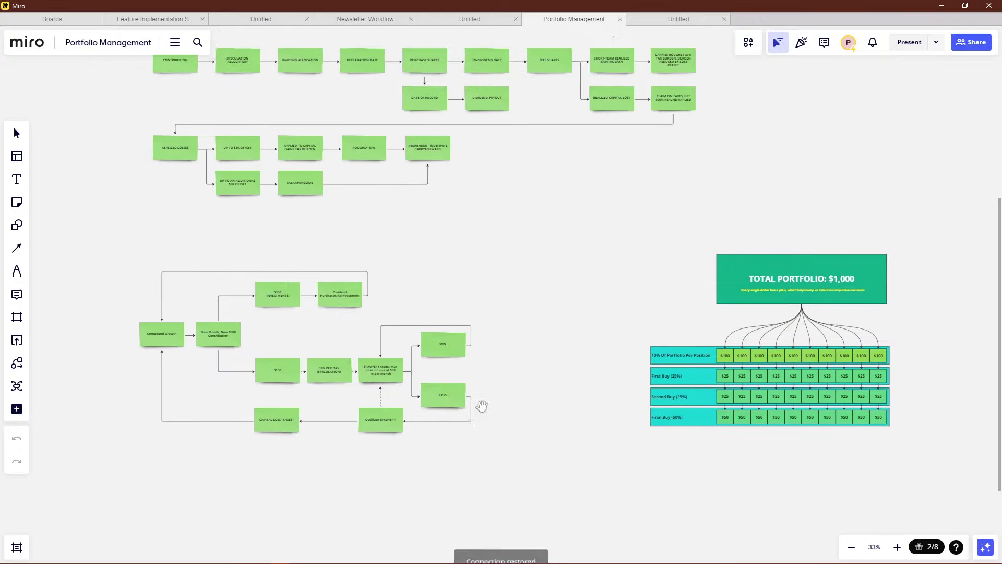
{"action": "scroll", "coordinate": [571, 296], "scroll_direction": "up", "scroll_amount": 5}
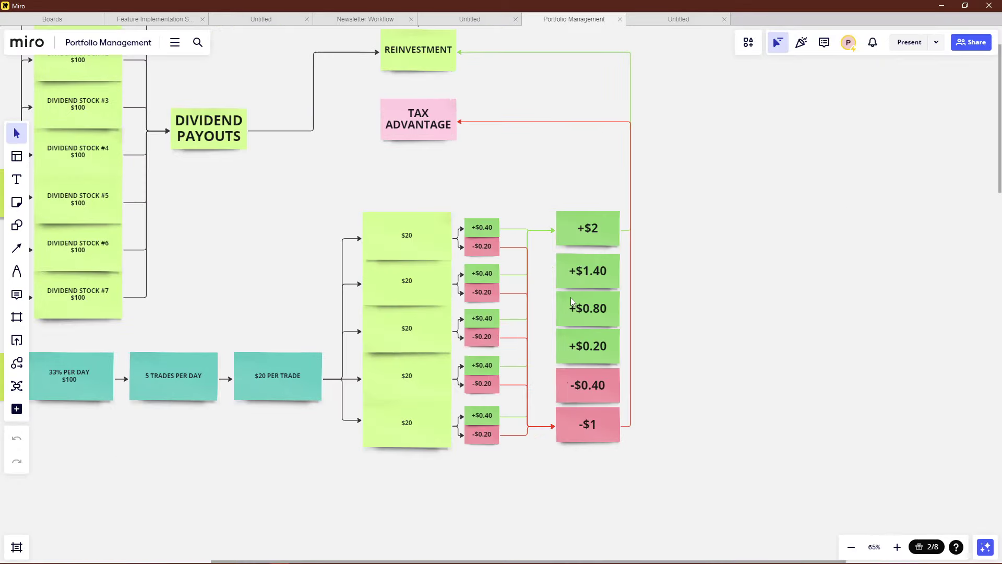
Step: Point out the result column, the +$0.40 and -$0.20 outcome notes, and the six result notes
{"action": "left_click_drag", "start_coordinate": [552, 129], "coordinate": [719, 482]}
{"action": "left_click", "coordinate": [719, 335]}
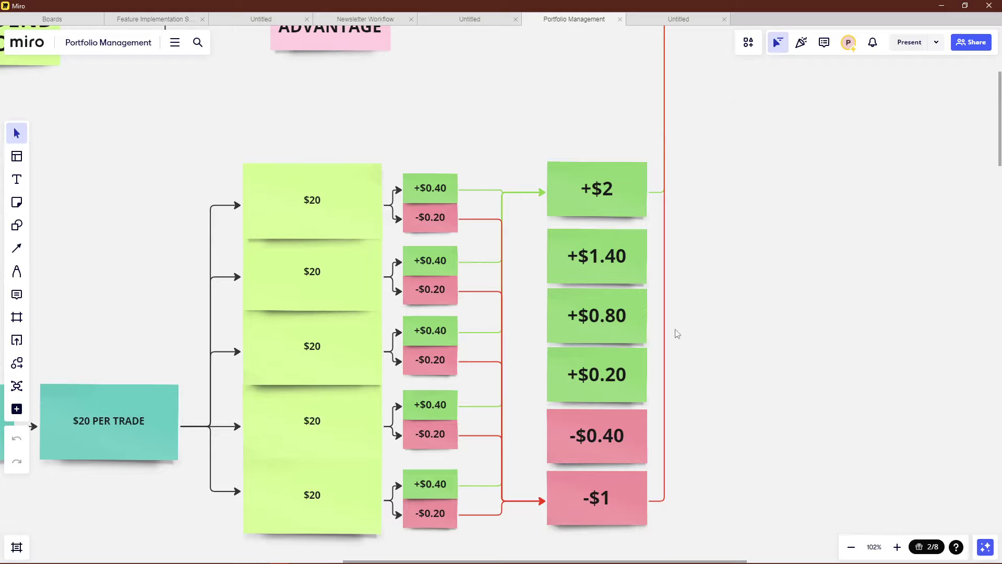
{"action": "left_click_drag", "start_coordinate": [432, 146], "coordinate": [452, 530]}
{"action": "left_click", "coordinate": [734, 220]}
{"action": "left_click_drag", "start_coordinate": [583, 117], "coordinate": [629, 443]}
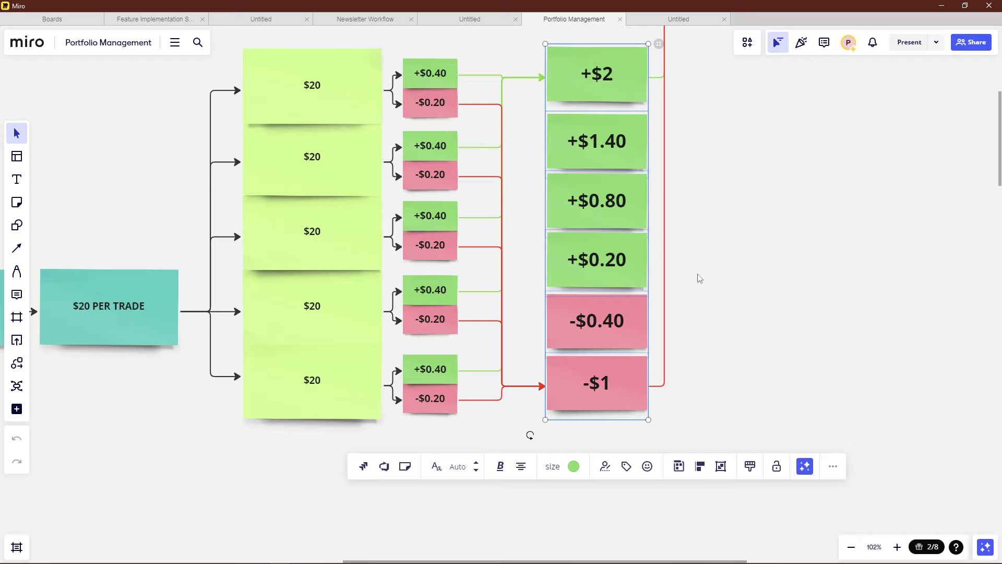
{"action": "left_click", "coordinate": [717, 196]}
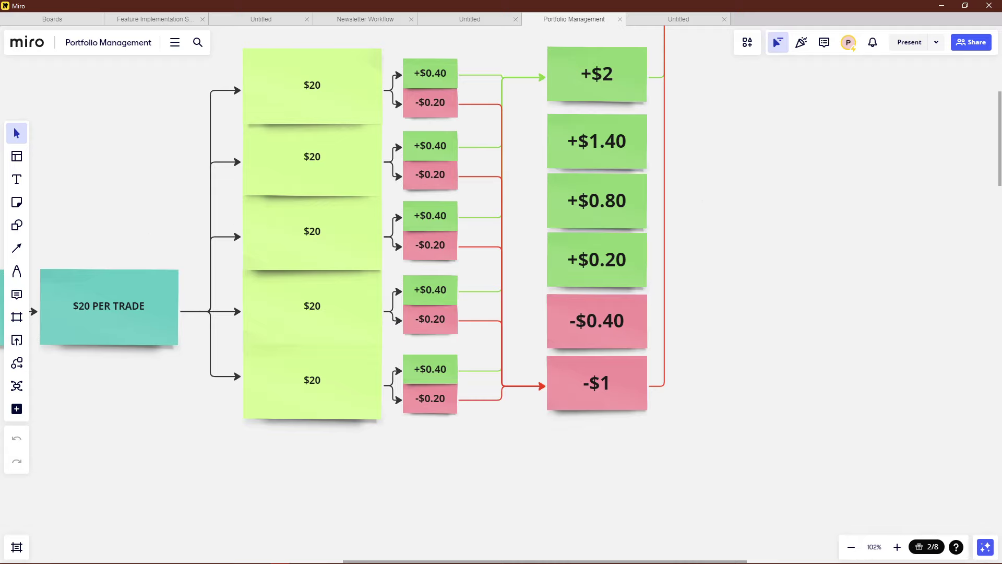
Step: Return to the Untitled board and point out the CONTRIBUTION flowchart and the $840 risk flowchart
{"action": "left_click", "coordinate": [682, 19]}
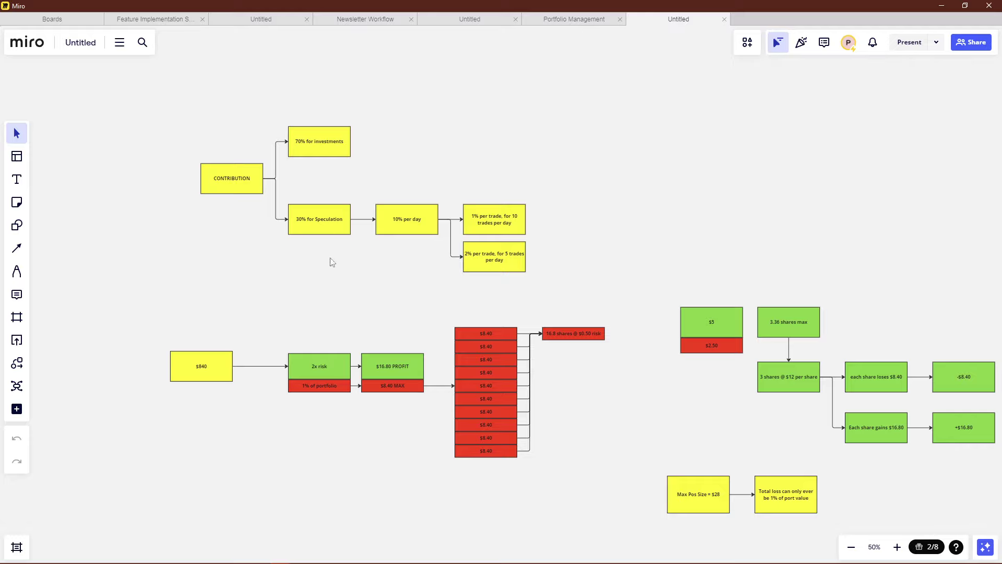
{"action": "left_click_drag", "start_coordinate": [190, 109], "coordinate": [554, 280]}
{"action": "left_click_drag", "start_coordinate": [159, 301], "coordinate": [610, 480]}
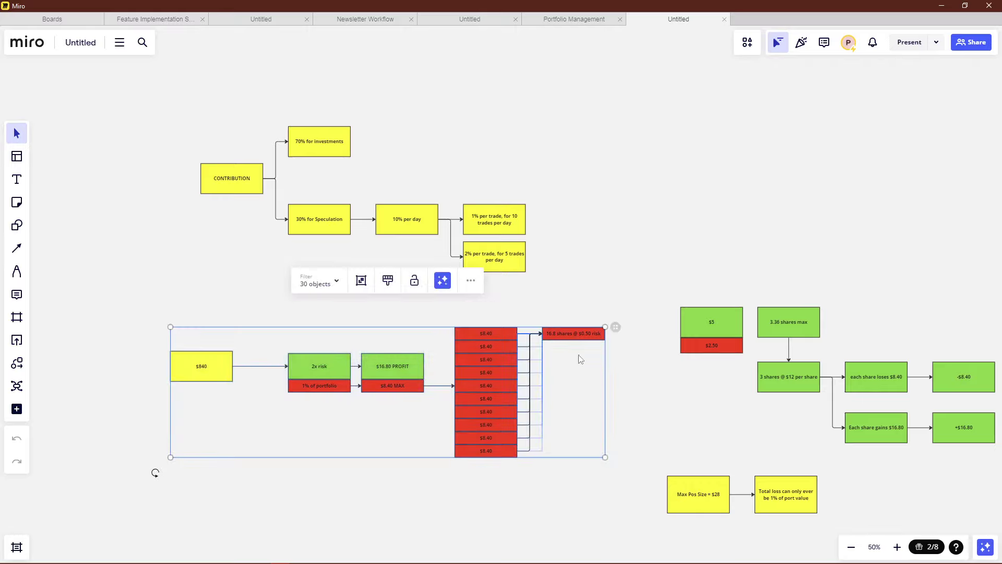
{"action": "left_click", "coordinate": [590, 233]}
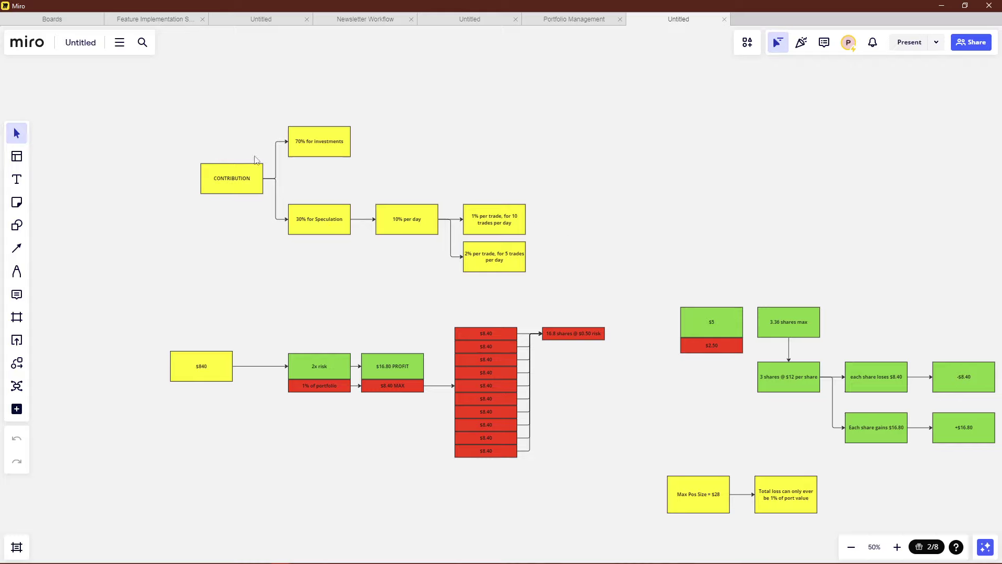
{"action": "left_click_drag", "start_coordinate": [200, 126], "coordinate": [547, 295]}
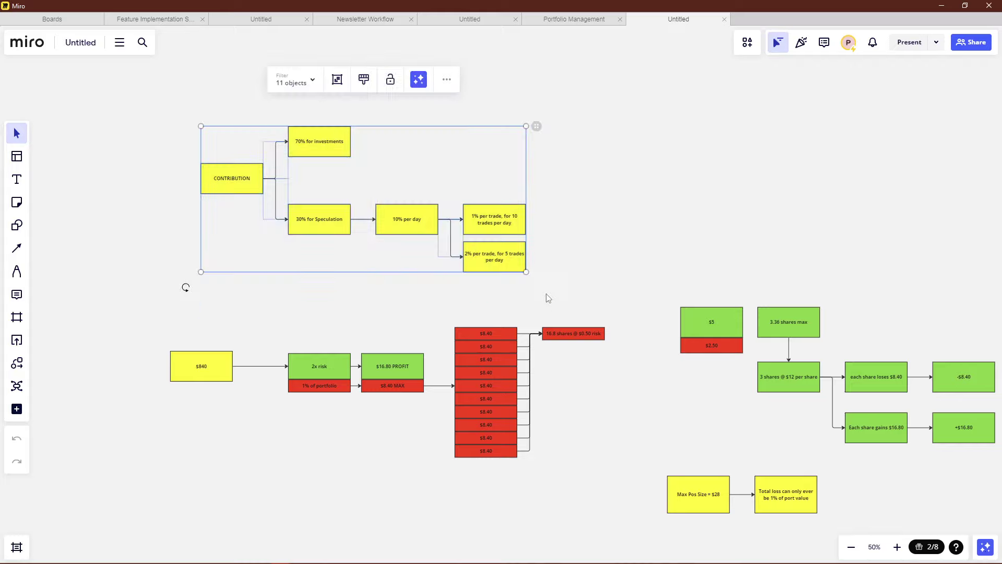
{"action": "left_click", "coordinate": [589, 252]}
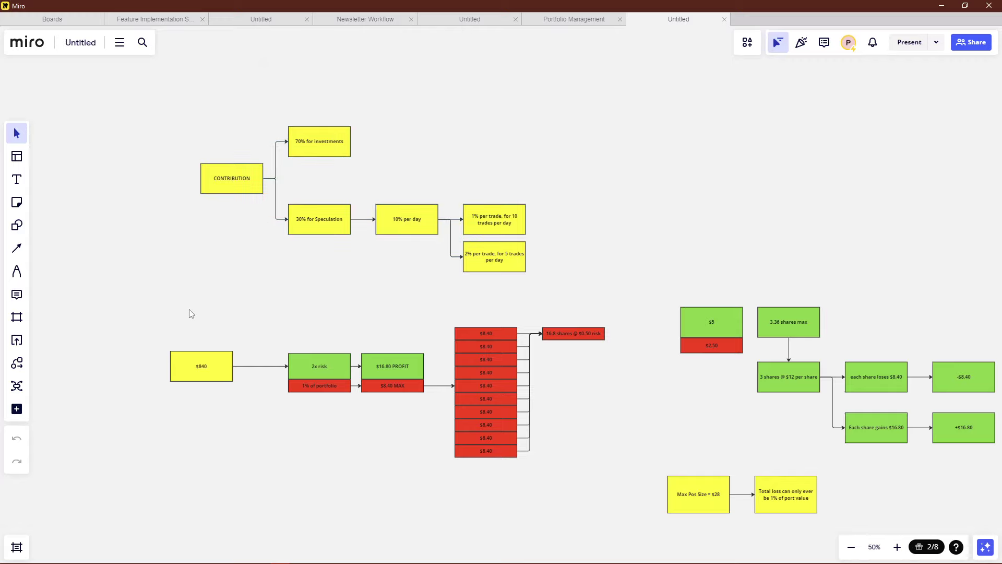
{"action": "left_click_drag", "start_coordinate": [189, 311], "coordinate": [588, 476]}
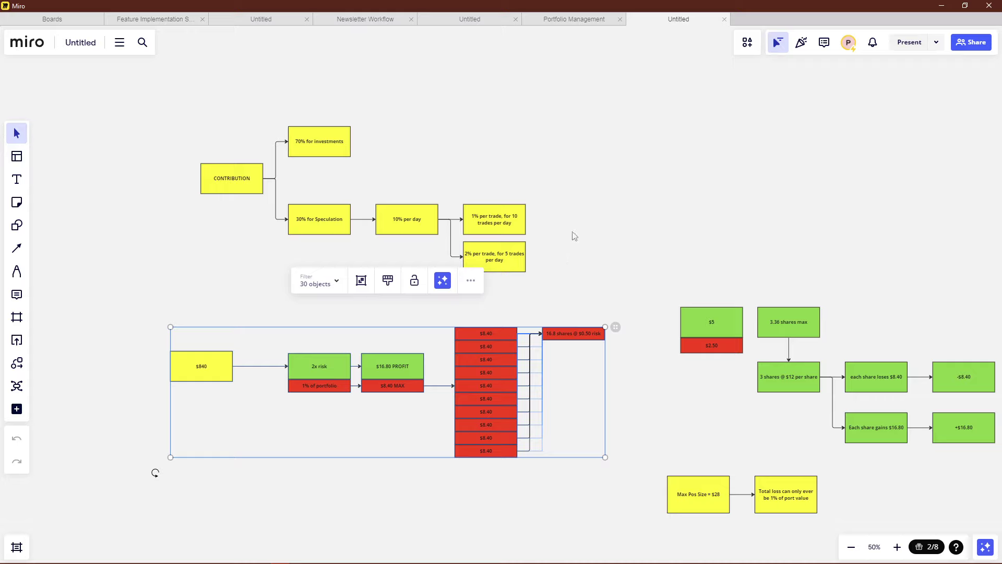
{"action": "left_click", "coordinate": [574, 235]}
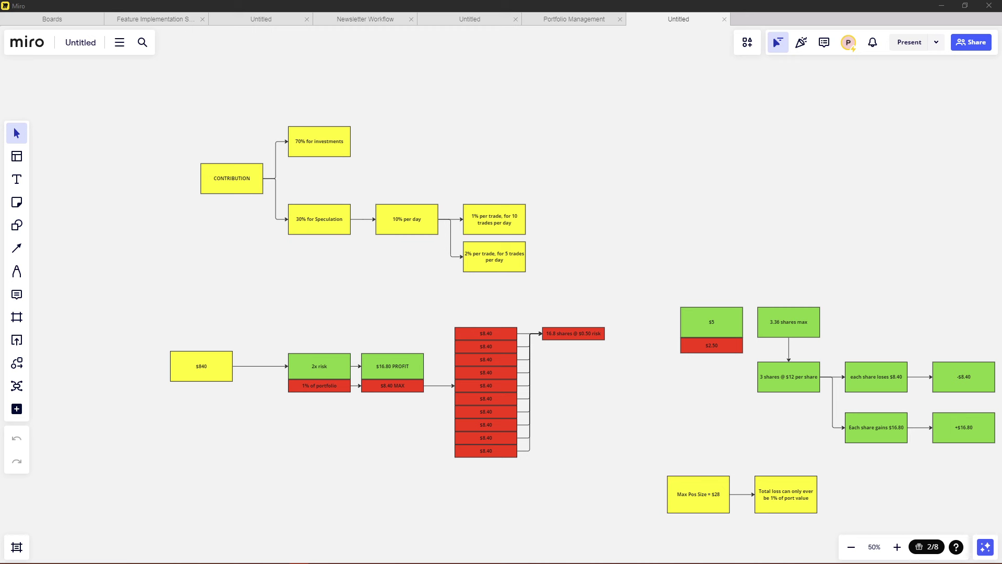
Step: Switch back to the 'new 4' Notepad++ note, scroll through it, then switch away again
{"action": "key", "text": "alt+Tab"}
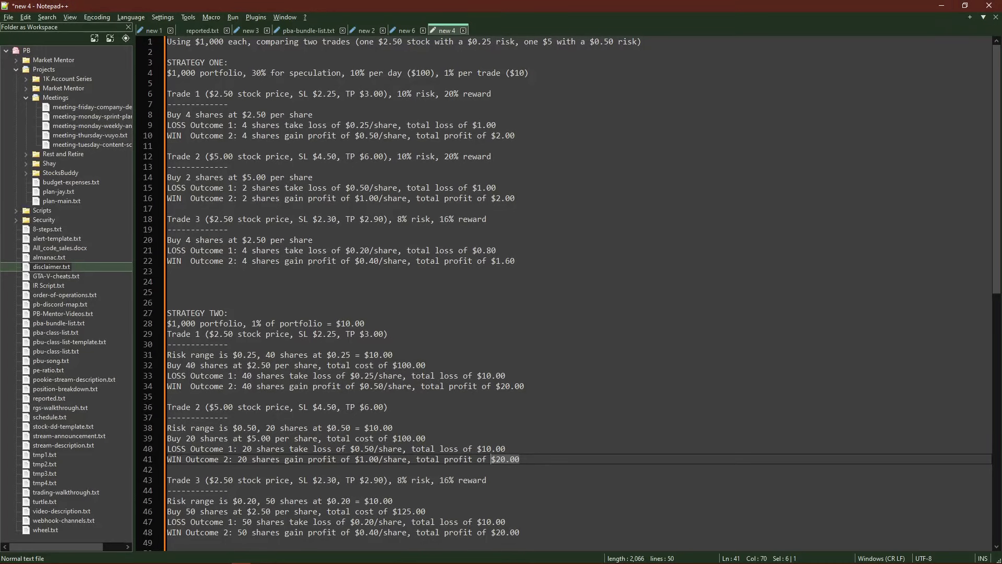
{"action": "scroll", "coordinate": [330, 233], "scroll_direction": "down", "scroll_amount": 5}
{"action": "scroll", "coordinate": [331, 233], "scroll_direction": "up", "scroll_amount": 5}
{"action": "key", "text": "alt+Tab"}
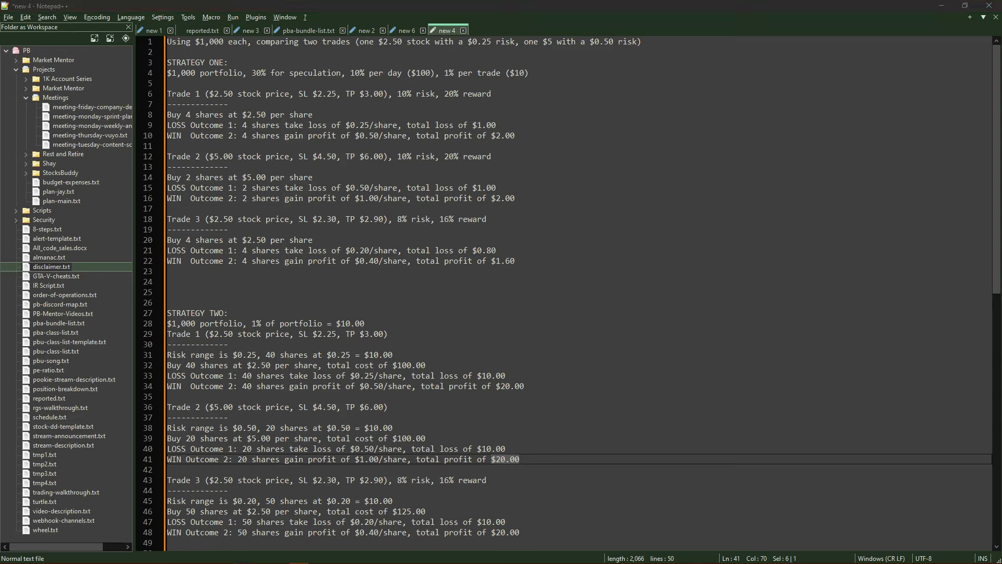